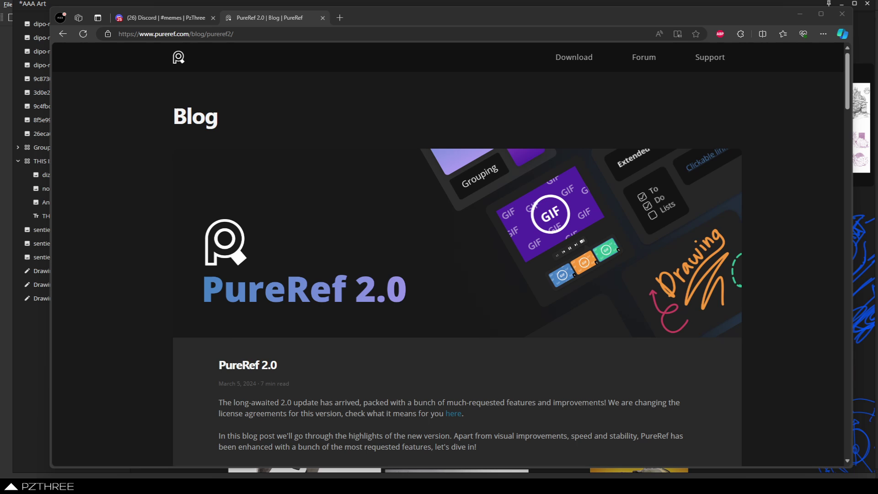
pyautogui.scroll(-2, 432, 366)
pyautogui.scroll(-1, 436, 352)
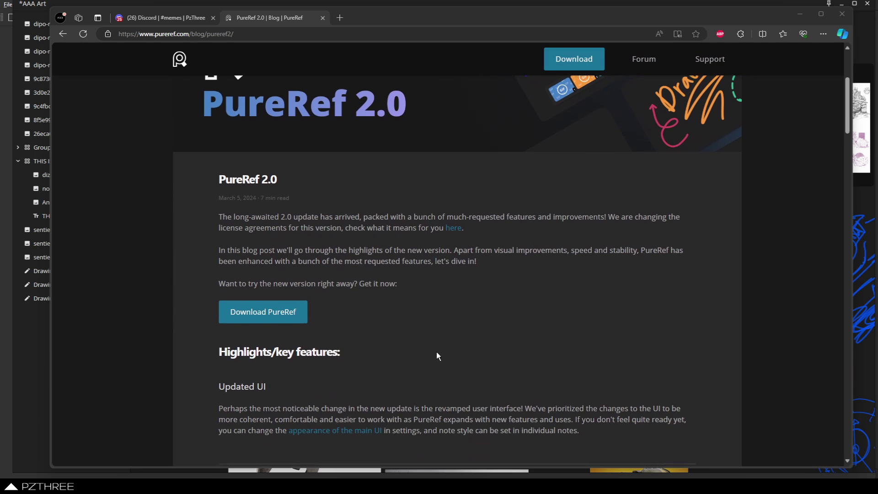
pyautogui.scroll(-1, 436, 352)
pyautogui.scroll(-1, 435, 367)
pyautogui.scroll(-1, 435, 367)
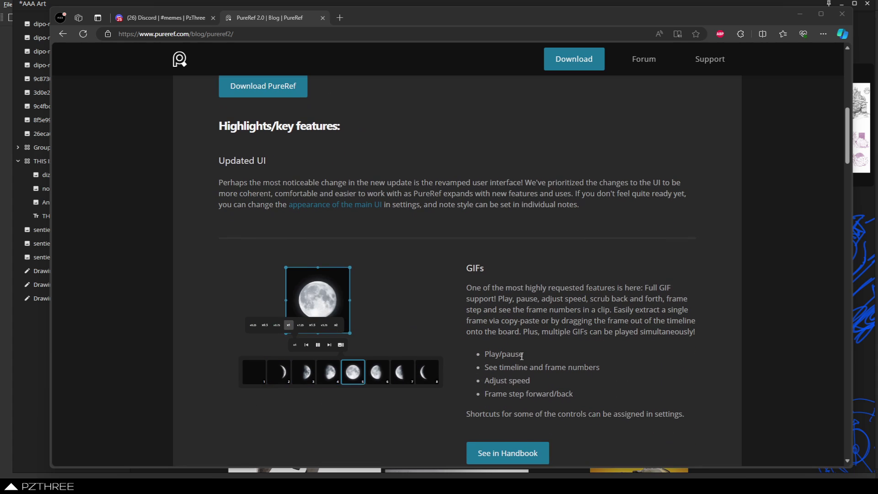
pyautogui.scroll(-1, 522, 356)
pyautogui.scroll(-1, 521, 356)
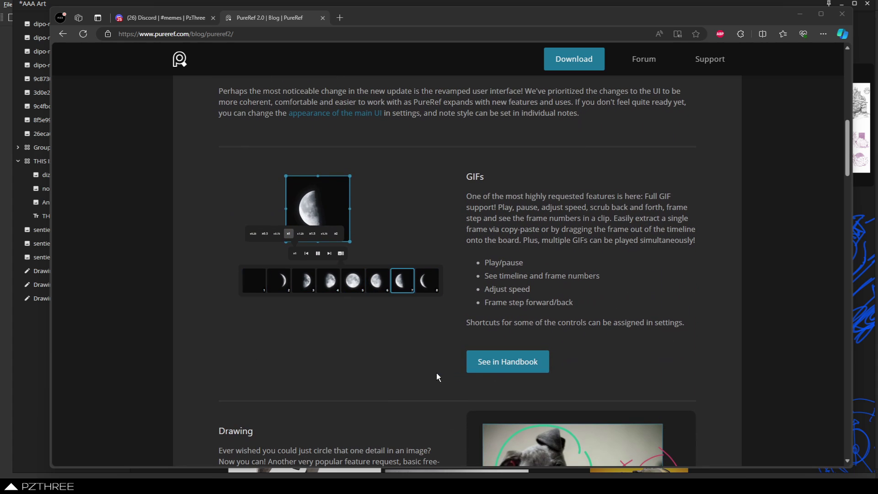
pyautogui.scroll(-1, 436, 374)
pyautogui.scroll(-1, 436, 373)
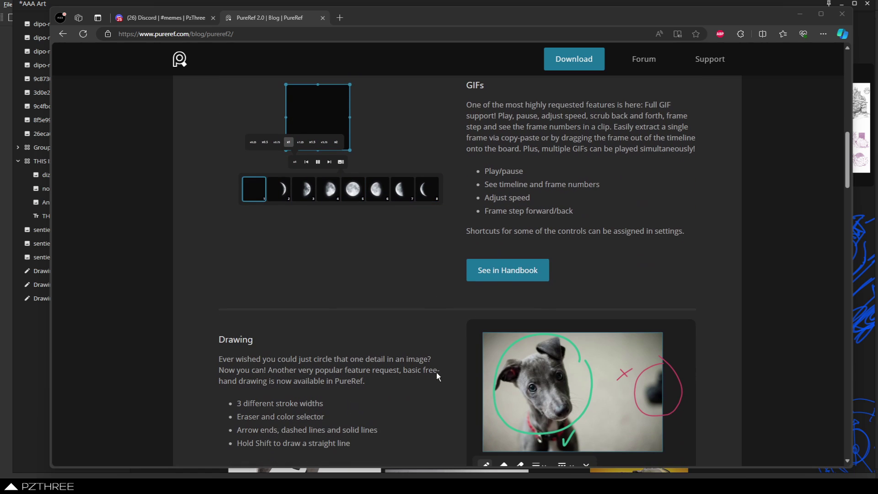
pyautogui.scroll(-2, 436, 373)
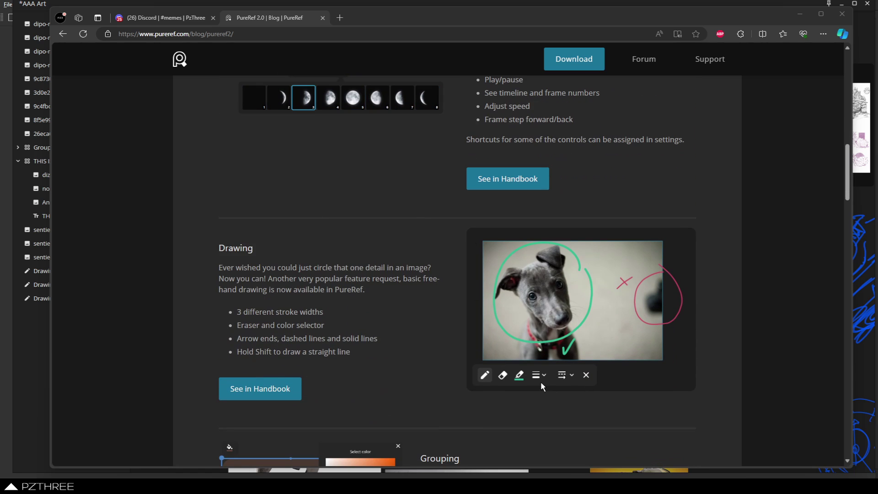
pyautogui.scroll(-2, 425, 342)
pyautogui.scroll(-1, 446, 324)
pyautogui.scroll(-1, 445, 324)
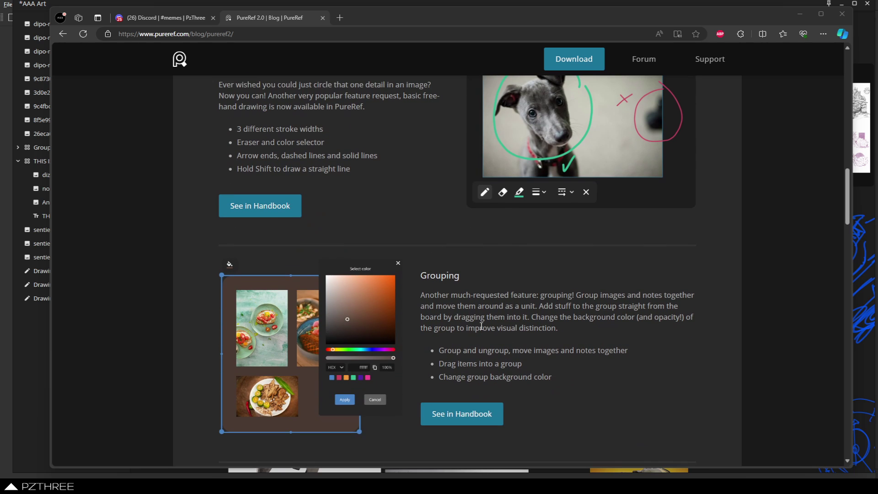
pyautogui.scroll(-1, 396, 318)
pyautogui.scroll(-1, 452, 318)
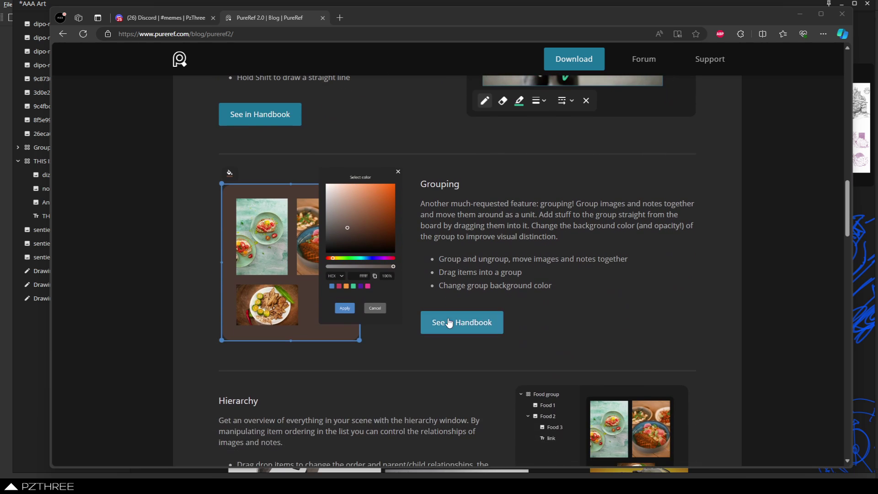
pyautogui.scroll(-2, 449, 325)
pyautogui.scroll(-1, 423, 328)
pyautogui.scroll(-2, 416, 328)
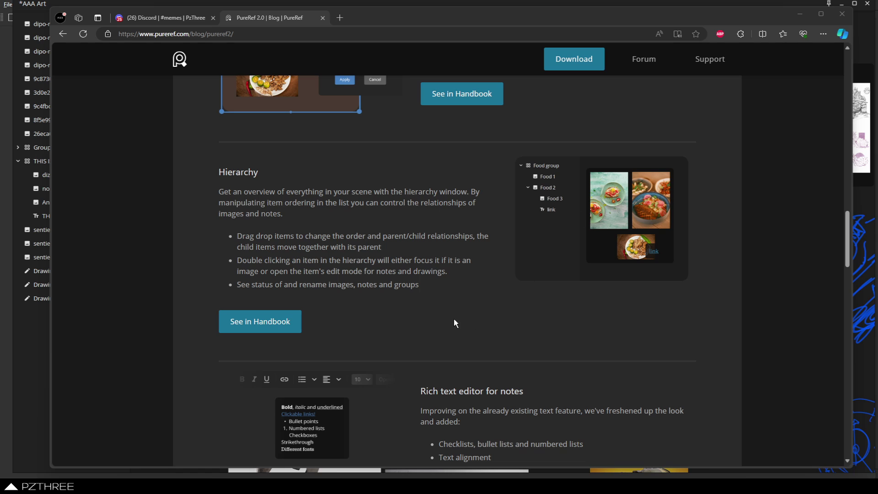
pyautogui.scroll(-1, 453, 320)
pyautogui.scroll(-1, 445, 329)
pyautogui.scroll(-1, 436, 339)
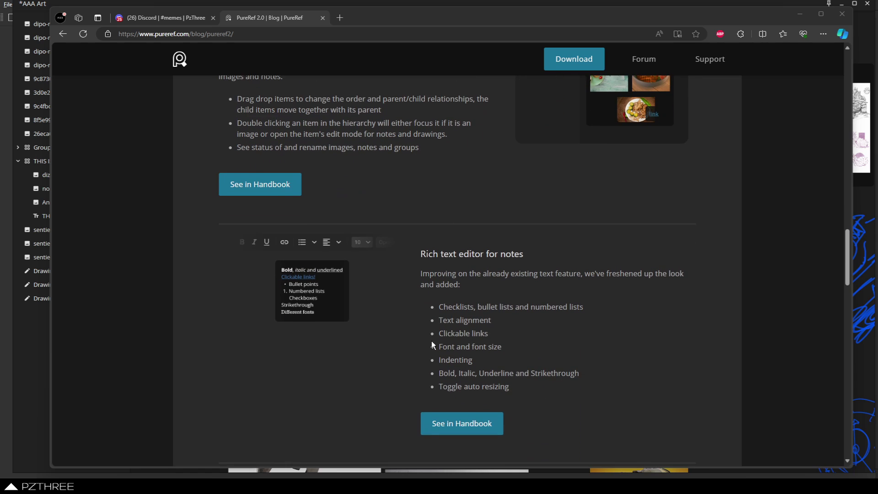
pyautogui.scroll(-1, 432, 342)
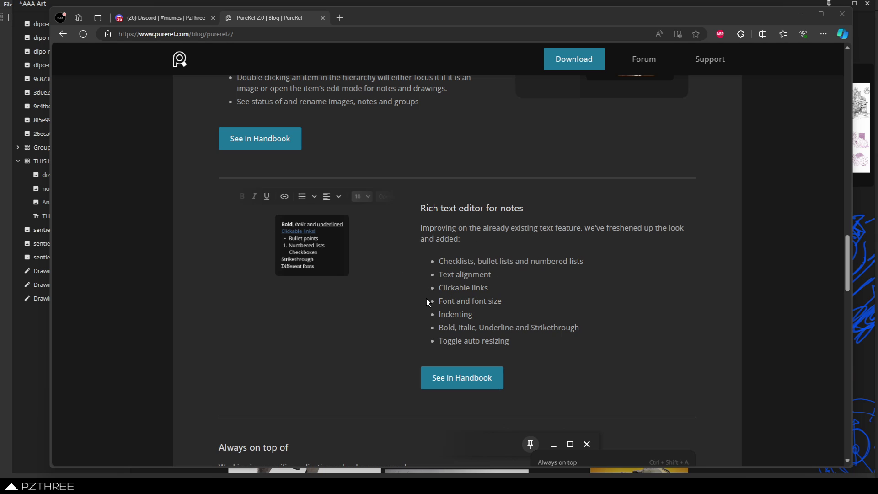
pyautogui.scroll(-1, 426, 298)
pyautogui.scroll(-1, 428, 299)
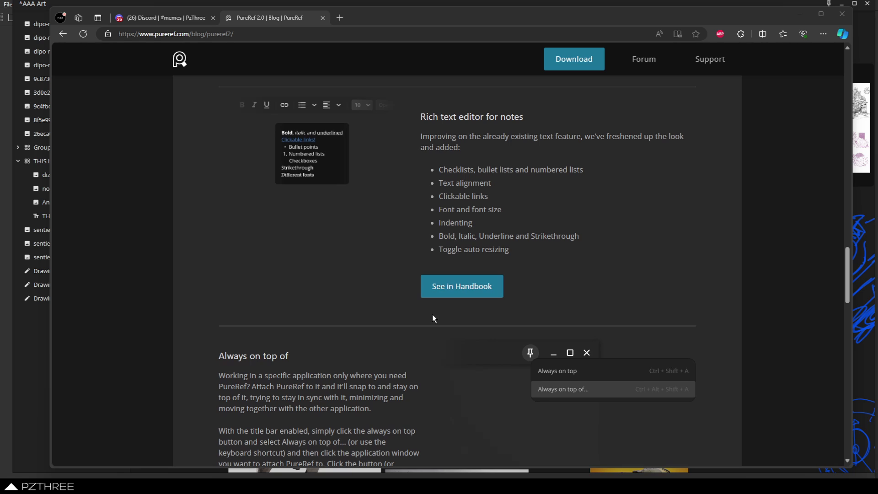
pyautogui.scroll(-1, 432, 314)
pyautogui.scroll(-2, 438, 307)
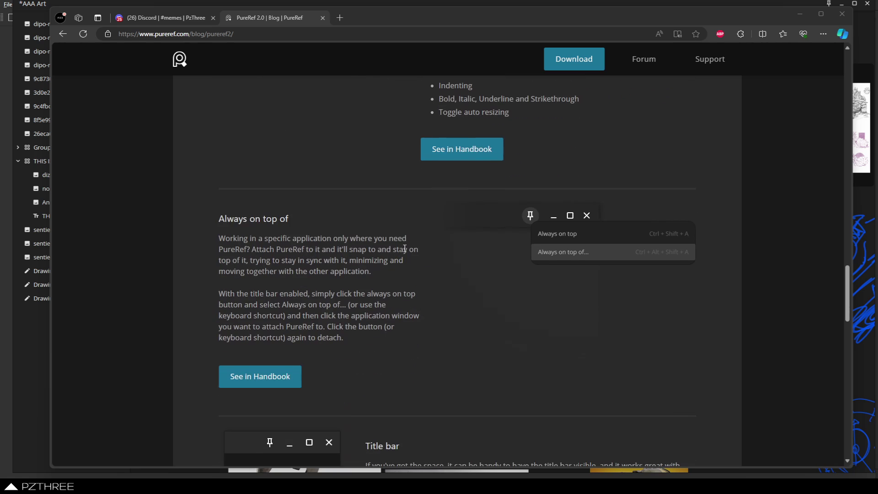
pyautogui.scroll(-2, 405, 249)
pyautogui.scroll(-1, 396, 292)
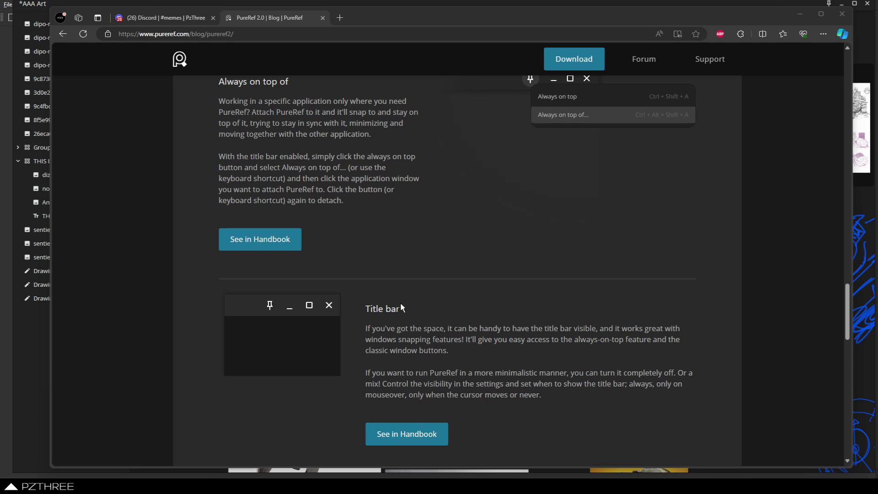
# Bring the board forward and open Settings, keeping the title bar always shown.
pyautogui.click(25, 413)
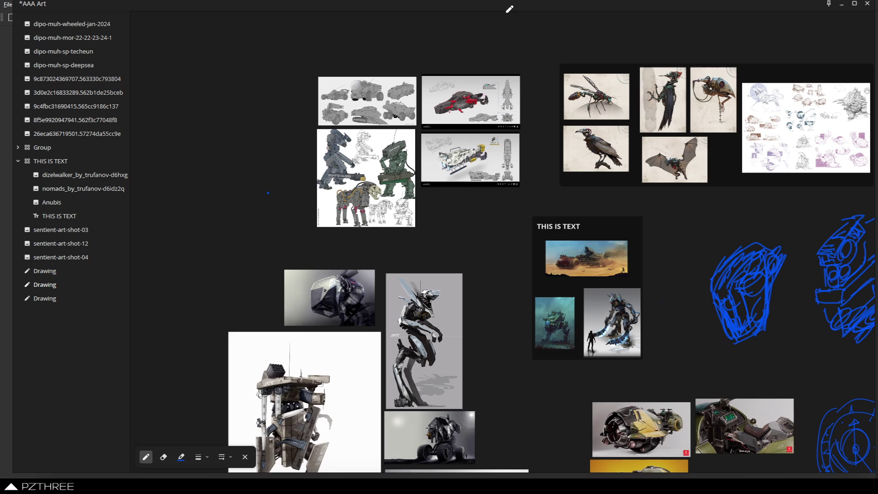
pyautogui.moveTo(503, 7)
pyautogui.mouseDown()
pyautogui.moveTo(497, 14)
pyautogui.moveTo(500, 6)
pyautogui.mouseUp()
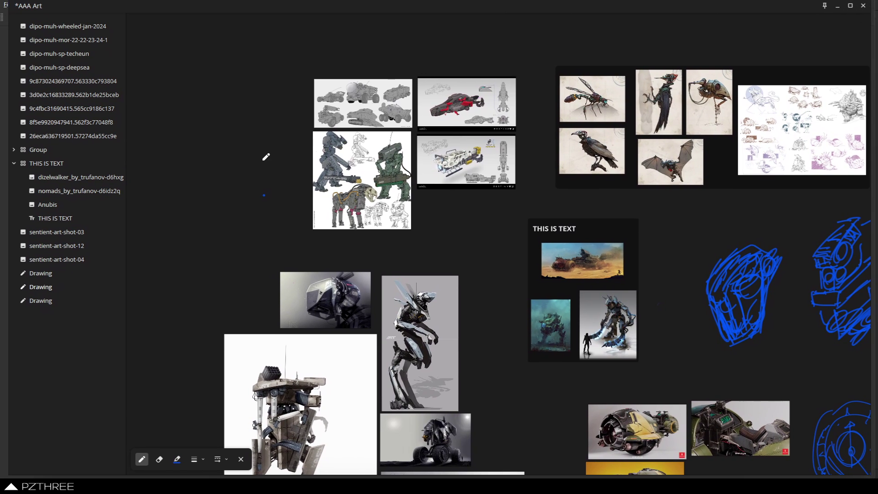
pyautogui.rightClick(198, 213)
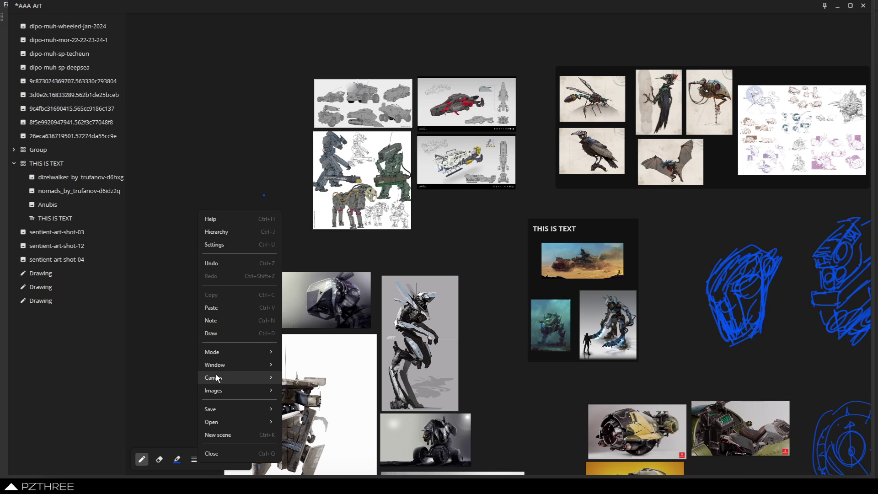
pyautogui.moveTo(210, 409)
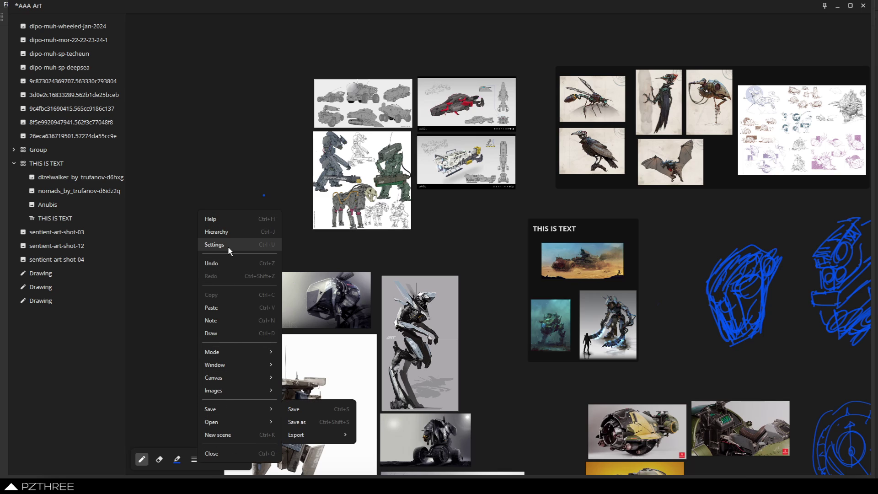
pyautogui.click(228, 246)
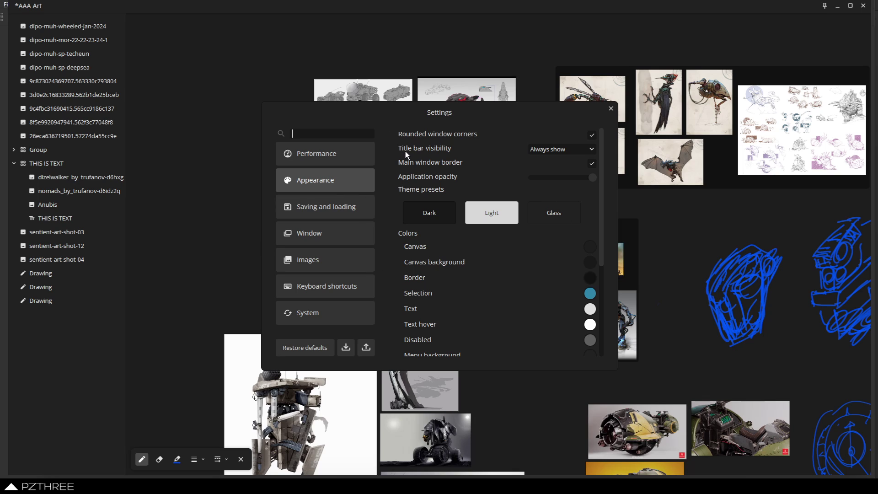
pyautogui.click(561, 148)
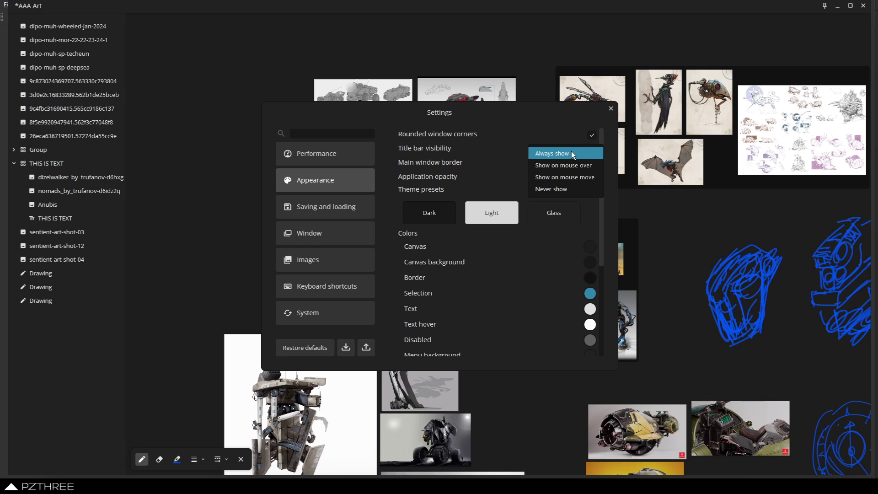
pyautogui.click(493, 113)
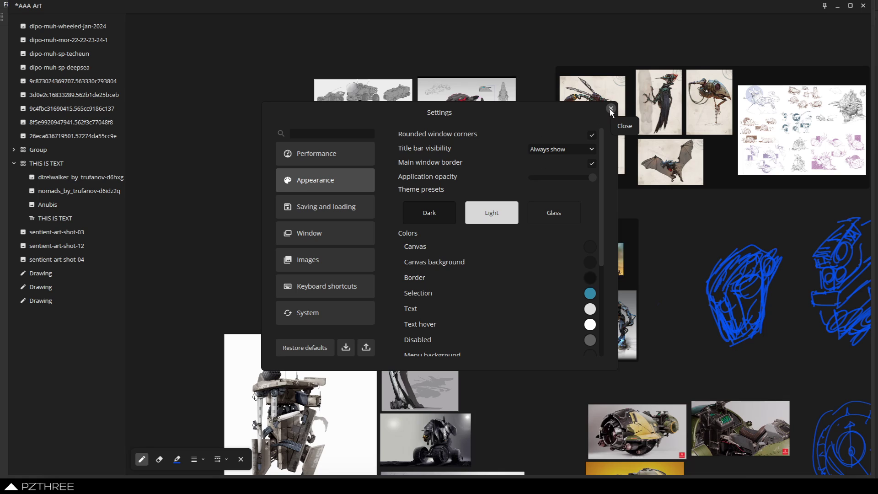
# Browse the Performance, Images and System settings pages, then close Settings unchanged.
pyautogui.click(333, 159)
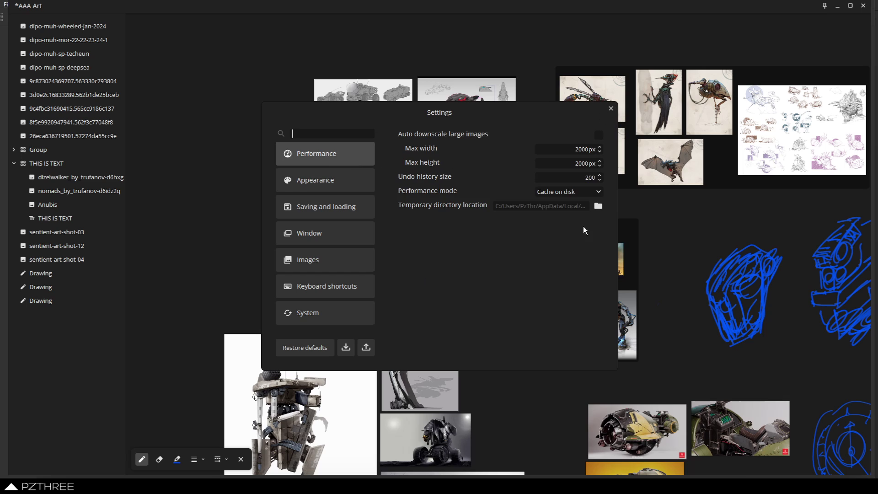
pyautogui.click(302, 179)
pyautogui.click(303, 206)
pyautogui.click(322, 234)
pyautogui.click(322, 261)
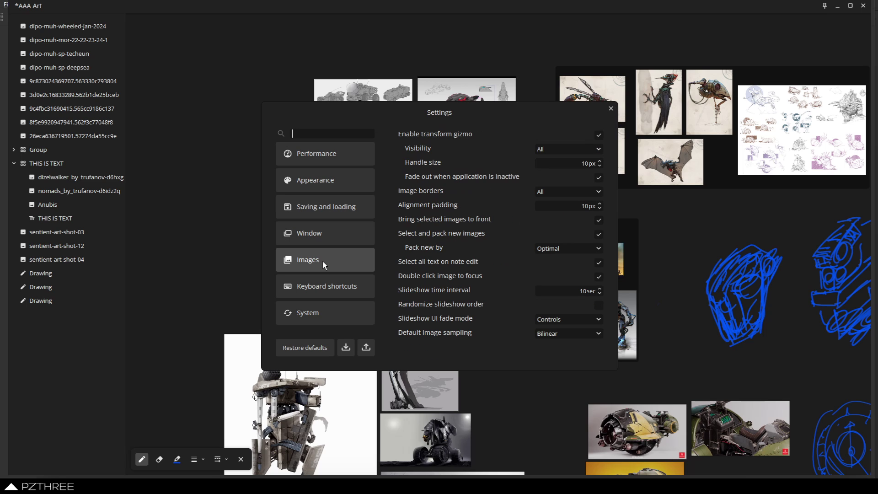
pyautogui.click(323, 287)
pyautogui.click(325, 308)
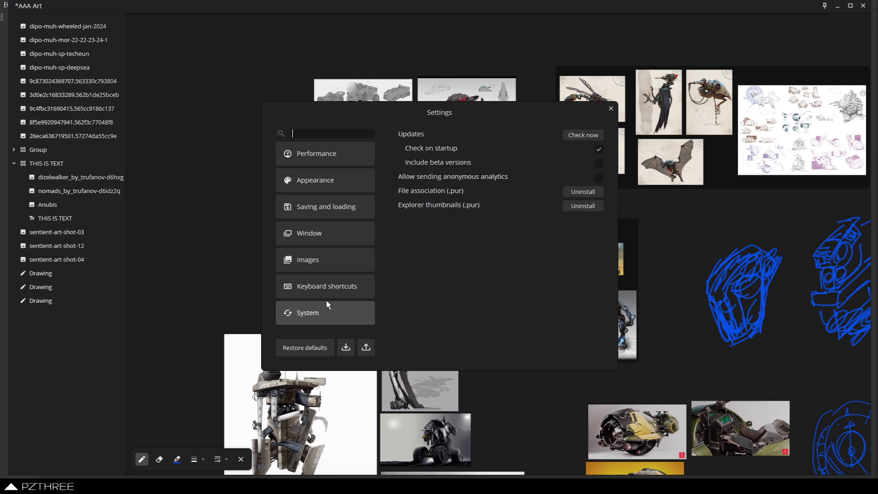
pyautogui.click(609, 109)
# Toggle eraser and pen, leave drawing mode, then turn it back on with Ctrl+D.
pyautogui.press('e')
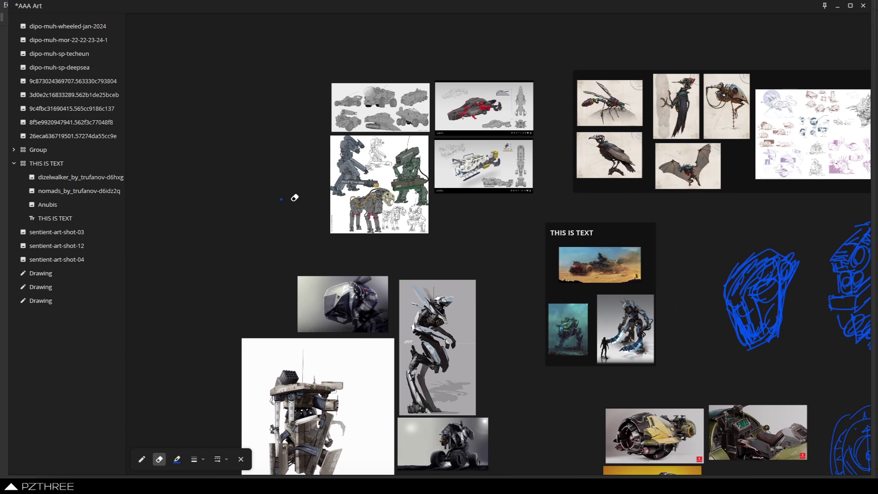
pyautogui.press('b')
pyautogui.hscroll(-3, 336, 179)
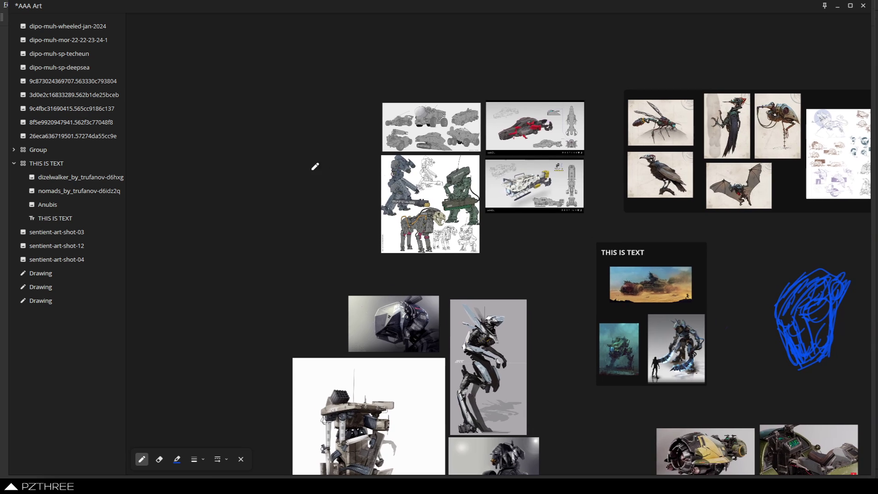
pyautogui.press('Escape')
pyautogui.rightClick(279, 183)
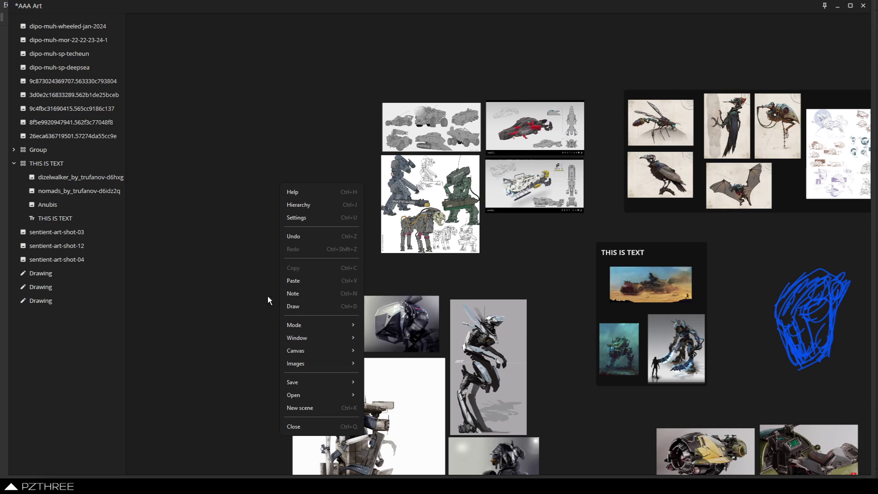
pyautogui.press('Escape')
pyautogui.hotkey('ctrl', 'd')
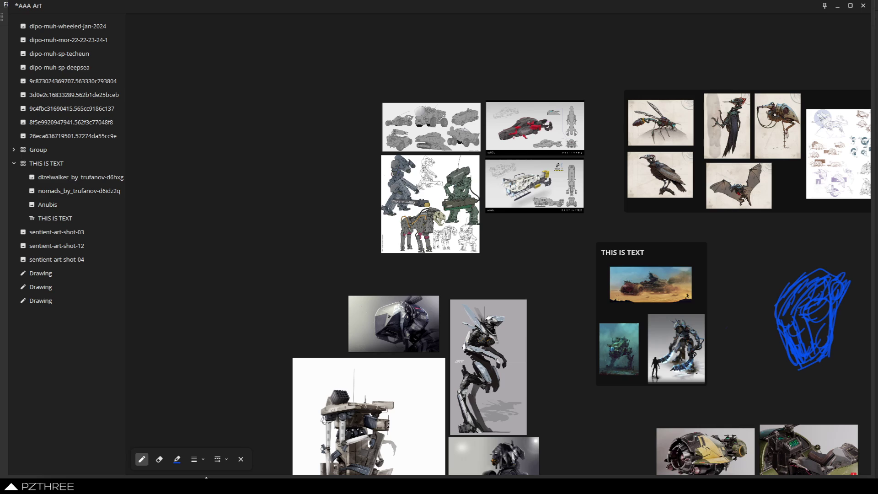
# Apply the blue pen colour (0055FF) after briefly applying yellow.
pyautogui.click(174, 464)
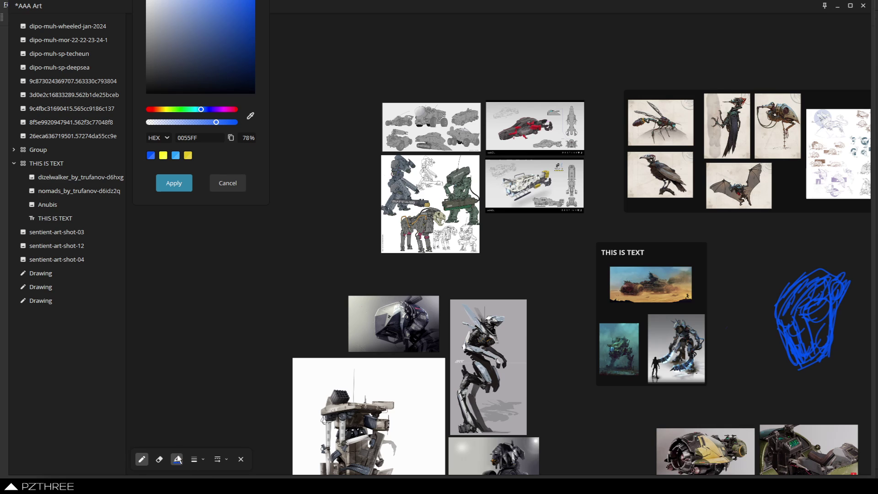
pyautogui.moveTo(201, 1); pyautogui.dragTo(238, 103)
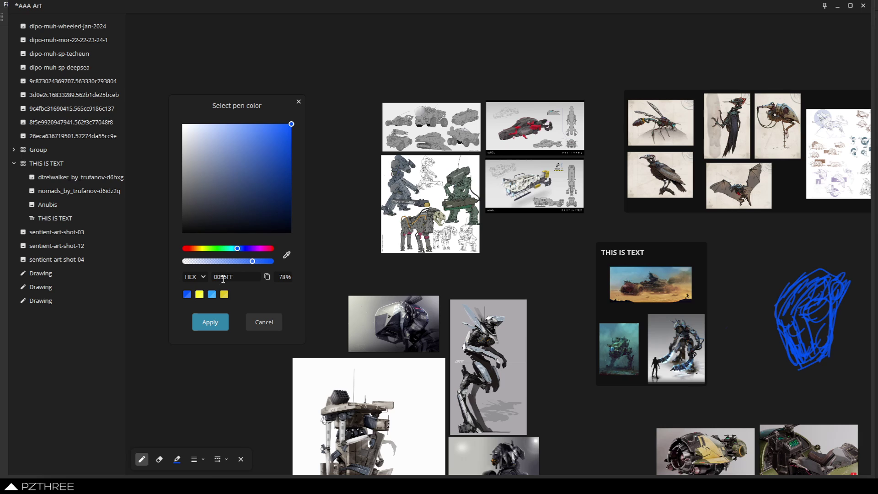
pyautogui.click(199, 295)
pyautogui.click(212, 324)
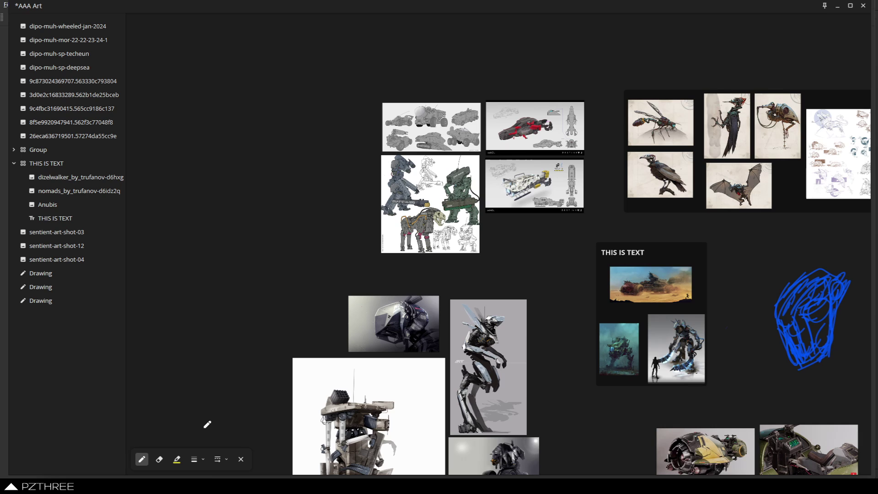
pyautogui.click(177, 461)
pyautogui.click(199, 295)
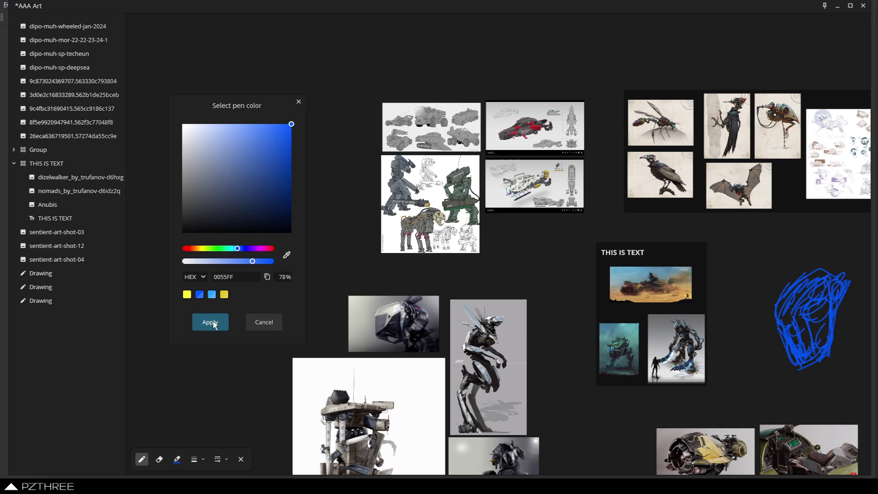
pyautogui.click(210, 321)
# Draw a blue stroke left of the references and step through the drawings list.
pyautogui.moveTo(191, 173)
pyautogui.mouseDown()
pyautogui.moveTo(221, 132)
pyautogui.moveTo(274, 167)
pyautogui.moveTo(203, 170)
pyautogui.moveTo(208, 210)
pyautogui.moveTo(291, 260)
pyautogui.moveTo(252, 92)
pyautogui.moveTo(310, 161)
pyautogui.moveTo(252, 201)
pyautogui.mouseUp()
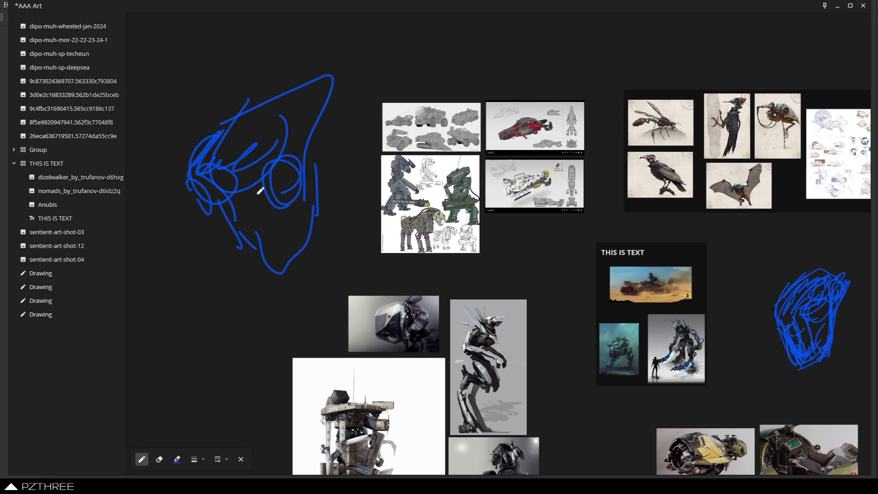
pyautogui.click(54, 317)
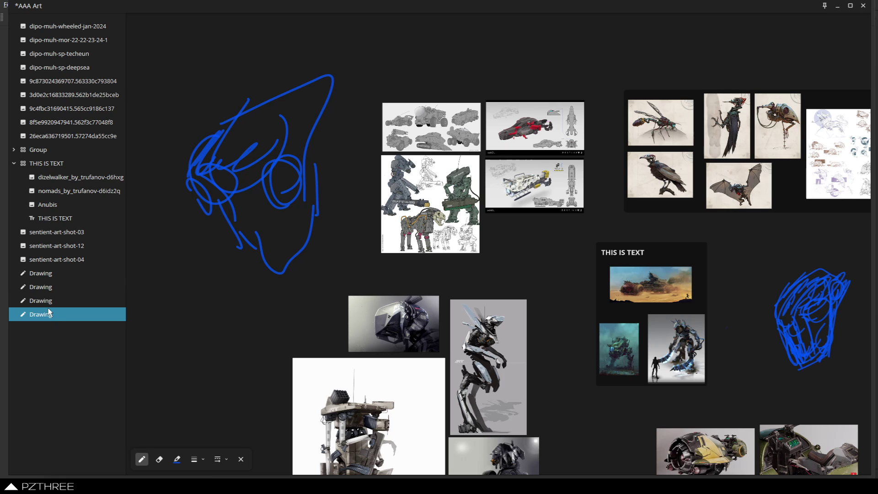
pyautogui.click(48, 300)
pyautogui.click(48, 273)
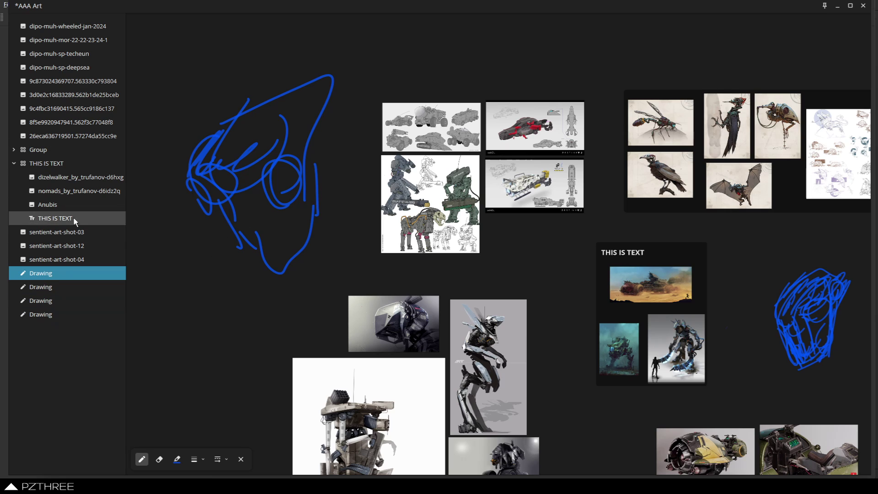
# Hide the board item list, then show it again.
pyautogui.rightClick(242, 270)
pyautogui.click(268, 295)
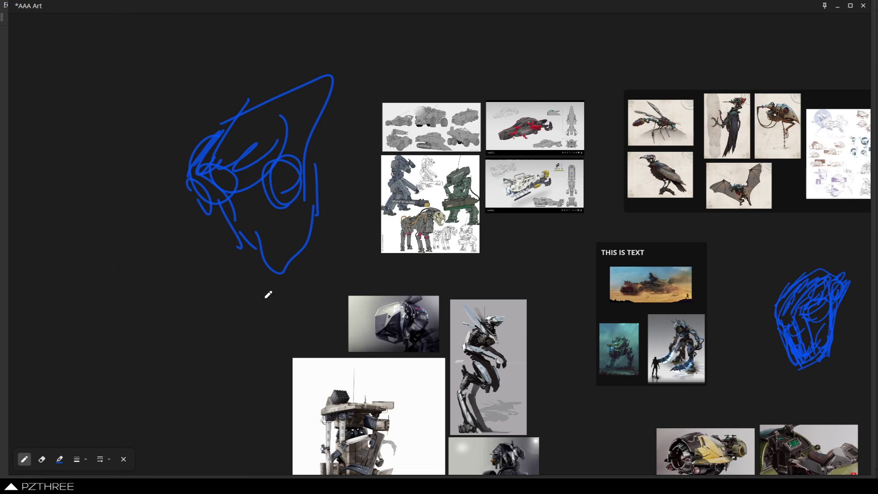
pyautogui.rightClick(224, 266)
pyautogui.click(244, 283)
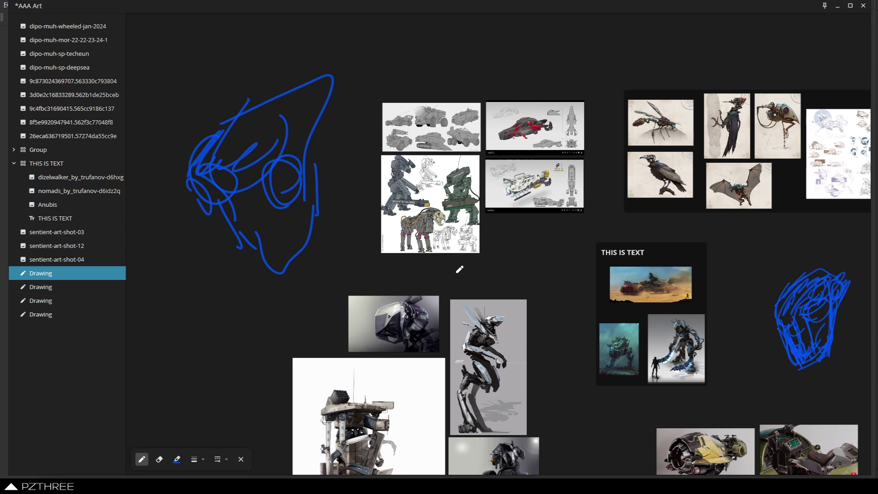
pyautogui.hscroll(5, 386, 257)
pyautogui.scroll(-3, 422, 220)
pyautogui.hscroll(-2, 241, 149)
pyautogui.scroll(1, 240, 149)
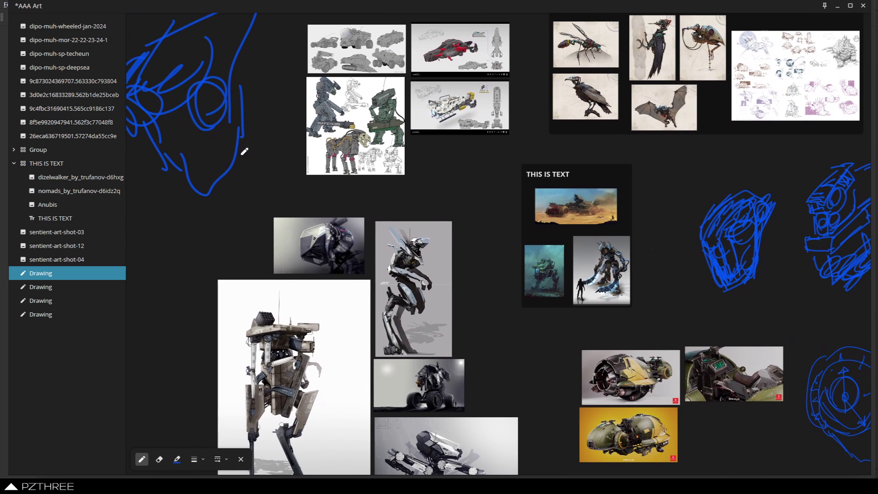
pyautogui.hscroll(-3, 346, 257)
pyautogui.scroll(2, 345, 256)
pyautogui.hscroll(-1, 345, 257)
pyautogui.scroll(1, 346, 256)
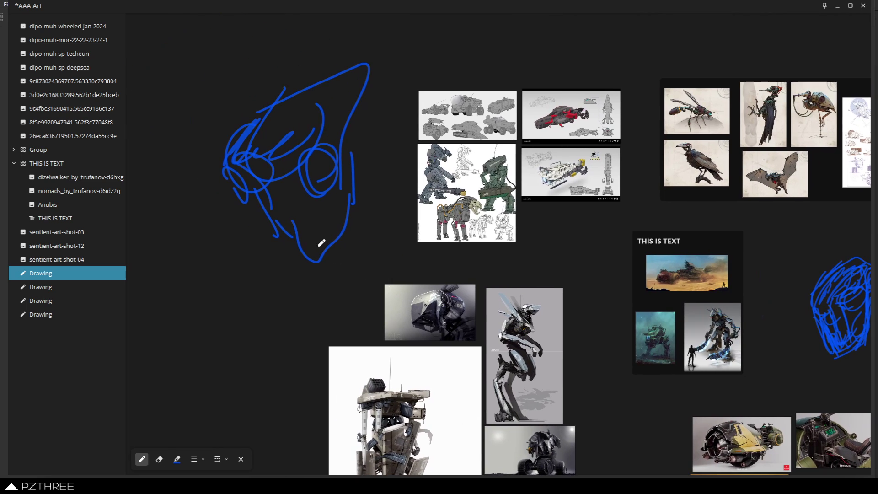
# Erase the eye circle and outer arc strokes from the blue sketch.
pyautogui.press('e')
pyautogui.moveTo(314, 157)
pyautogui.mouseDown()
pyautogui.moveTo(338, 133)
pyautogui.moveTo(341, 184)
pyautogui.mouseUp()
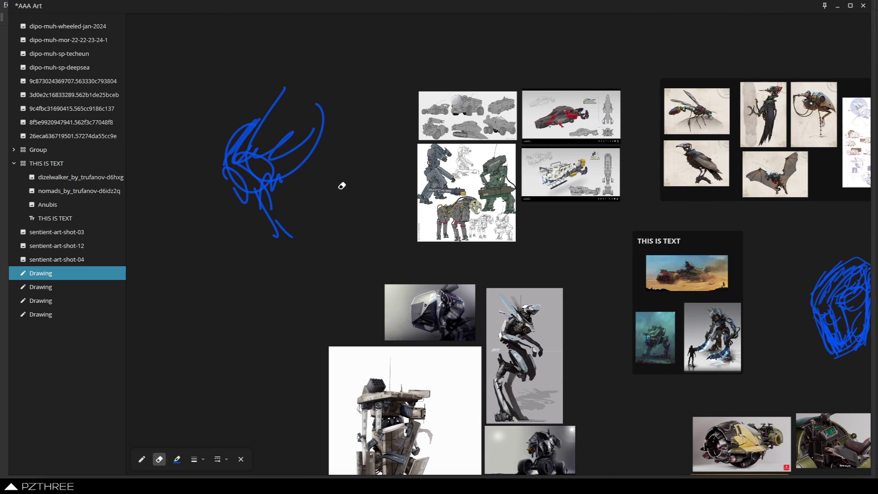
pyautogui.press('p')
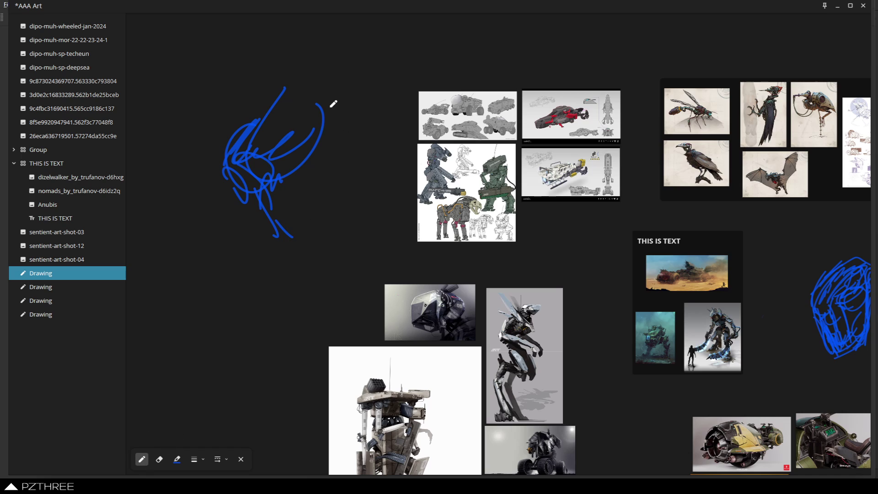
pyautogui.press('e')
pyautogui.moveTo(330, 109); pyautogui.dragTo(315, 116)
pyautogui.press('p')
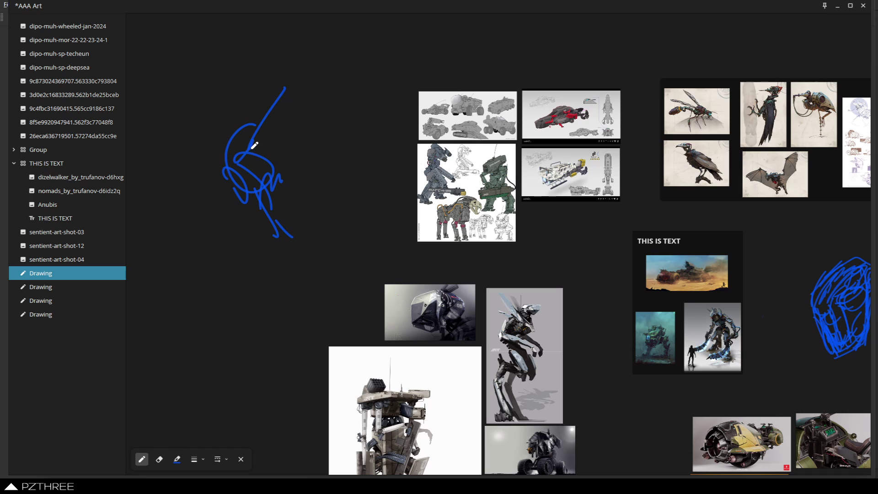
# Add blue strokes at the sketch's upper right, then erase its left loop.
pyautogui.moveTo(252, 147); pyautogui.dragTo(313, 88)
pyautogui.moveTo(316, 82); pyautogui.dragTo(356, 133)
pyautogui.moveTo(295, 151); pyautogui.dragTo(327, 244)
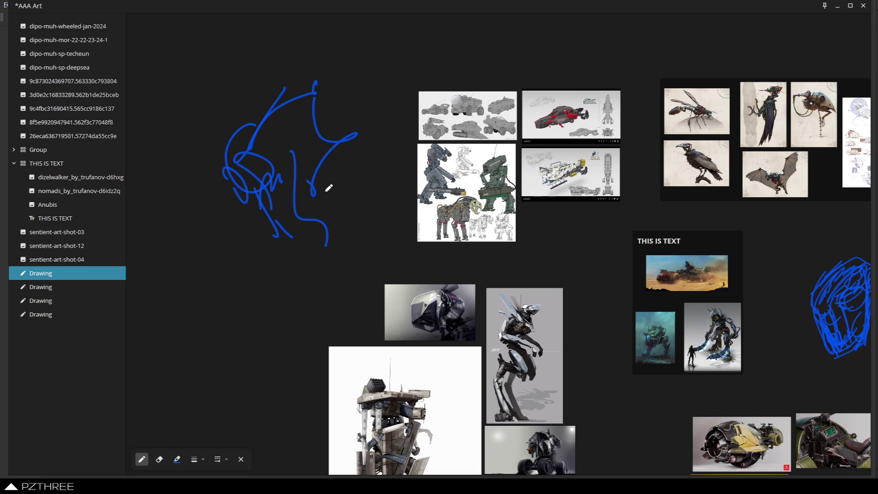
pyautogui.press('e')
pyautogui.moveTo(221, 157)
pyautogui.mouseDown()
pyautogui.moveTo(309, 251)
pyautogui.moveTo(277, 258)
pyautogui.moveTo(314, 118)
pyautogui.moveTo(243, 200)
pyautogui.mouseUp()
# Finish with the sketch and leave drawing mode.
pyautogui.press('p')
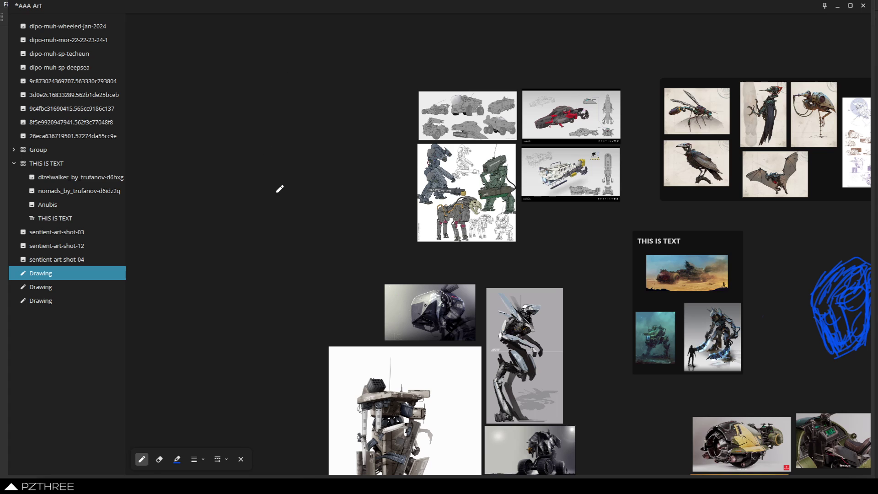
pyautogui.moveTo(385, 193); pyautogui.dragTo(325, 206)
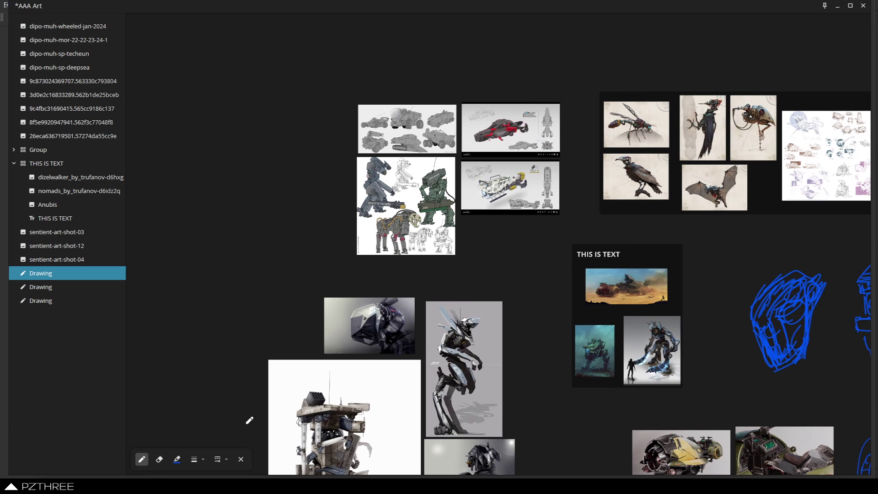
pyautogui.click(240, 458)
# Group the mech sheet and three vehicle sheets together with Ctrl+G.
pyautogui.moveTo(466, 223); pyautogui.dragTo(396, 238)
pyautogui.click(376, 205)
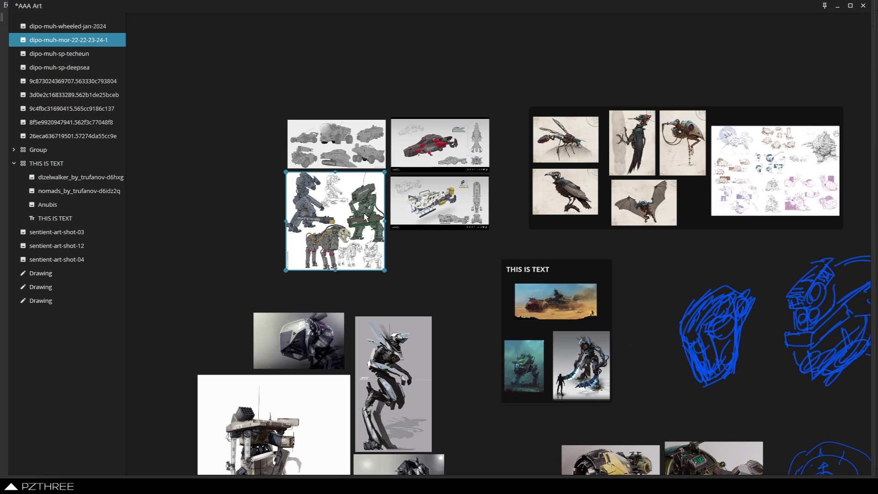
pyautogui.keyDown('shift'); pyautogui.click(364, 159); pyautogui.keyUp('shift')
pyautogui.keyDown('shift'); pyautogui.click(425, 222); pyautogui.keyUp('shift')
pyautogui.keyDown('shift'); pyautogui.click(418, 156); pyautogui.keyUp('shift')
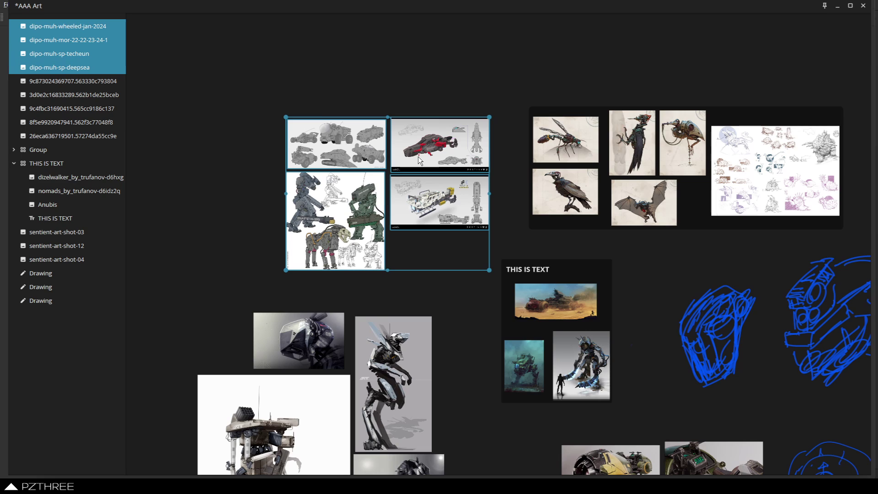
pyautogui.hotkey('ctrl', 'g')
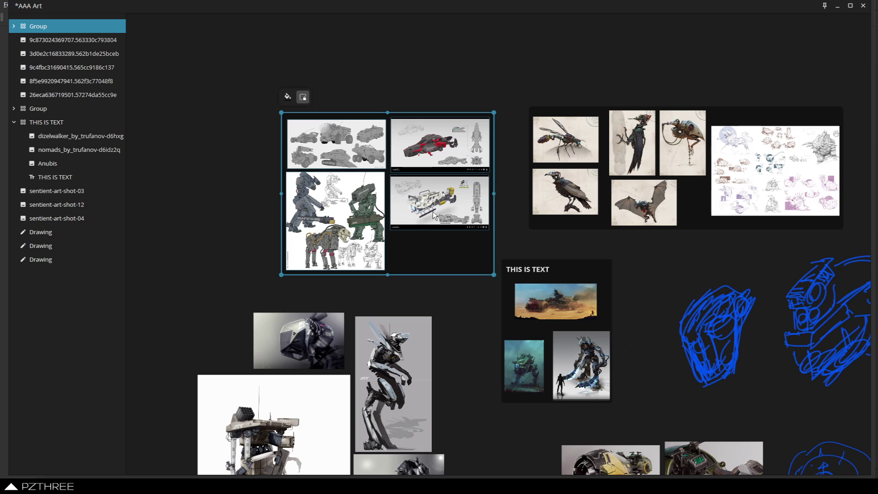
pyautogui.doubleClick(42, 31)
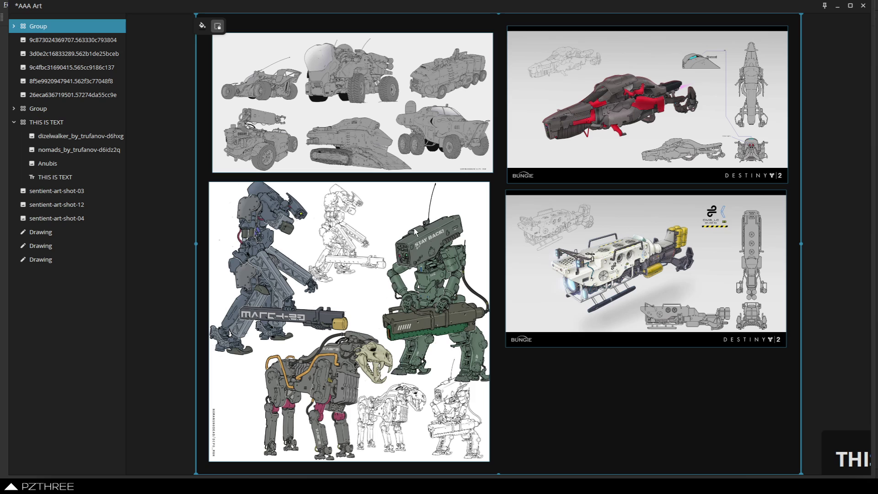
pyautogui.doubleClick(38, 123)
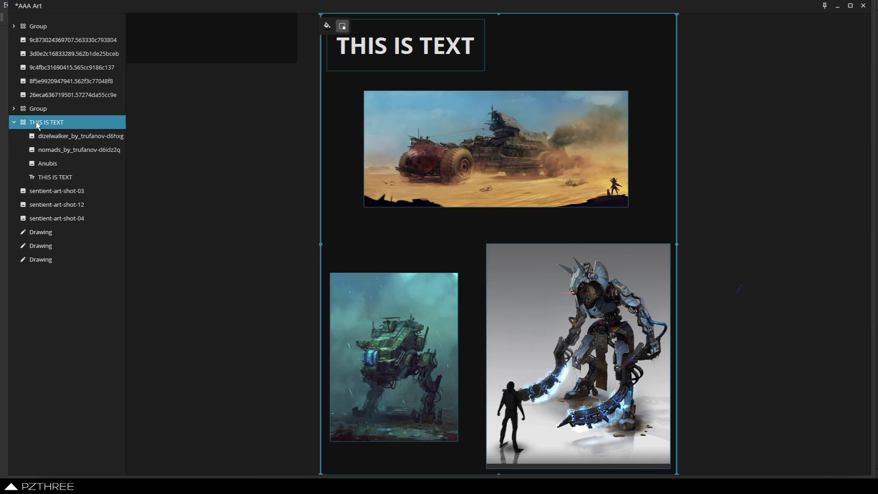
pyautogui.click(299, 183)
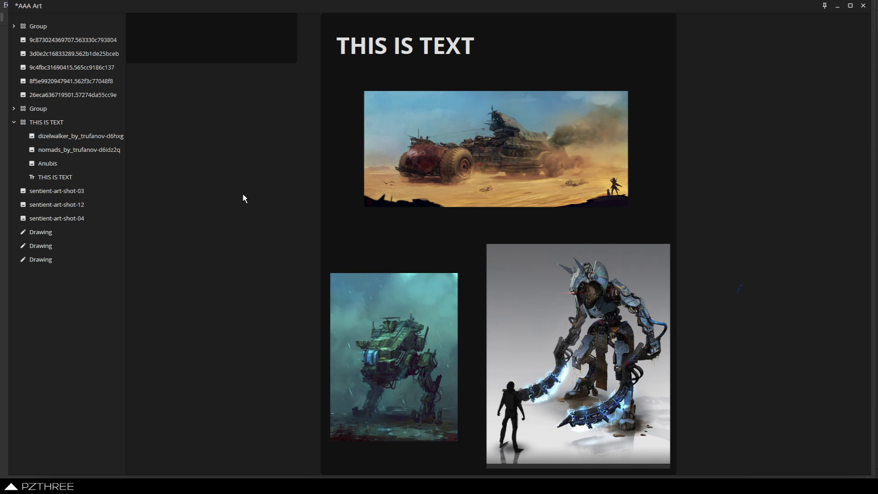
pyautogui.doubleClick(38, 26)
pyautogui.scroll(-3, 222, 202)
pyautogui.click(223, 202)
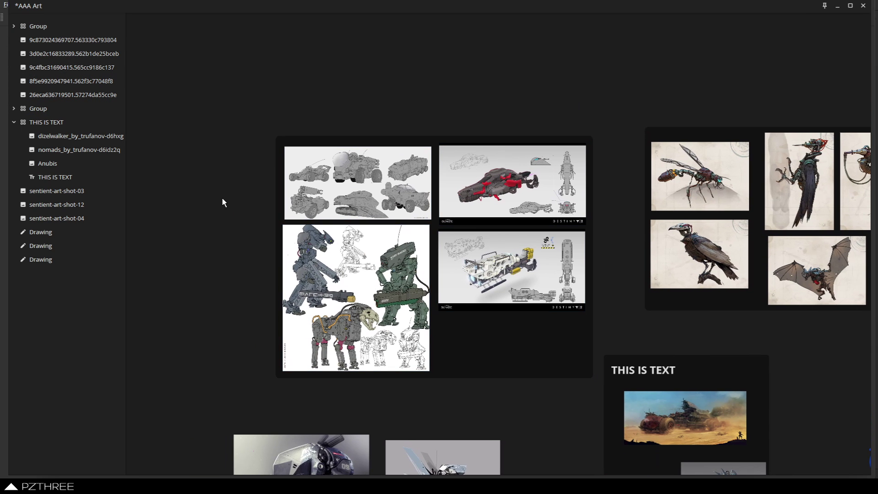
pyautogui.scroll(-2, 223, 203)
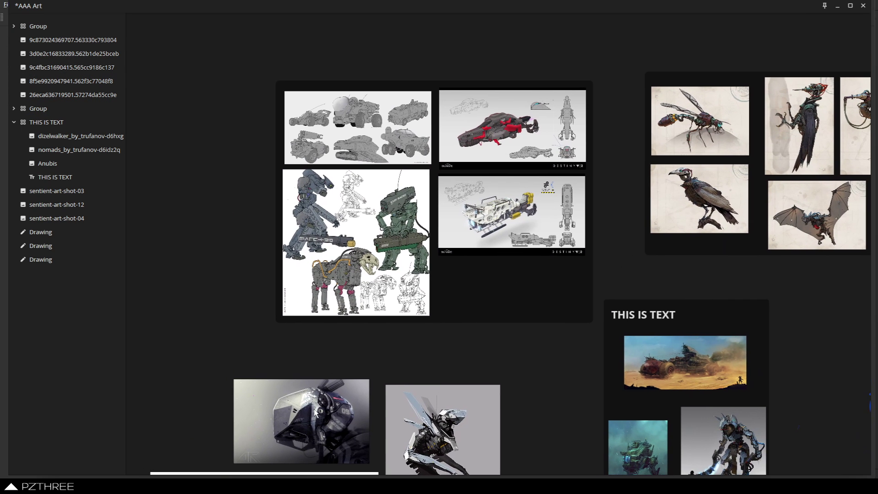
# Drop the helmet image into the top group and expand the second group's layers.
pyautogui.moveTo(316, 413)
pyautogui.mouseDown()
pyautogui.moveTo(494, 338)
pyautogui.moveTo(501, 289)
pyautogui.moveTo(199, 393)
pyautogui.moveTo(137, 399)
pyautogui.moveTo(382, 374)
pyautogui.moveTo(496, 293)
pyautogui.mouseUp()
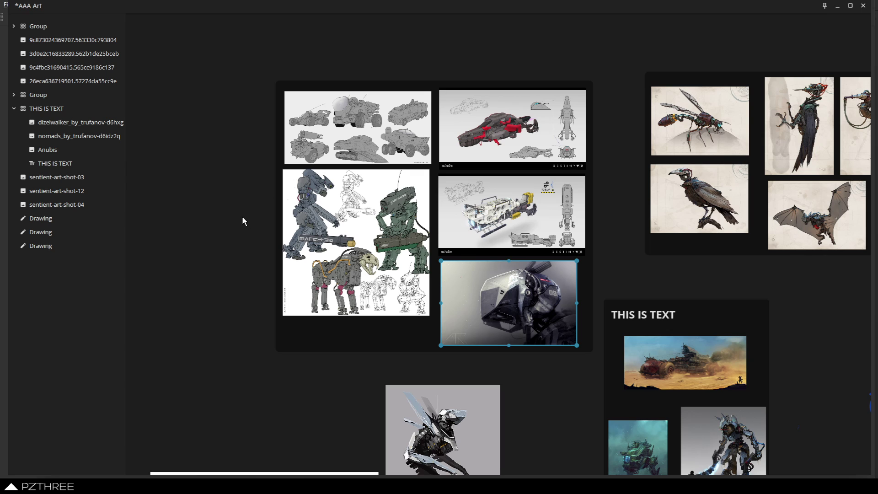
pyautogui.doubleClick(489, 286)
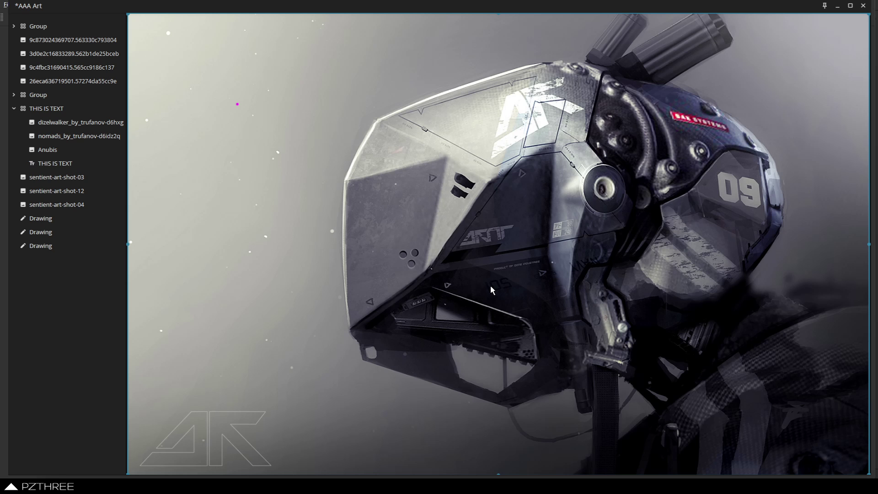
pyautogui.doubleClick(491, 285)
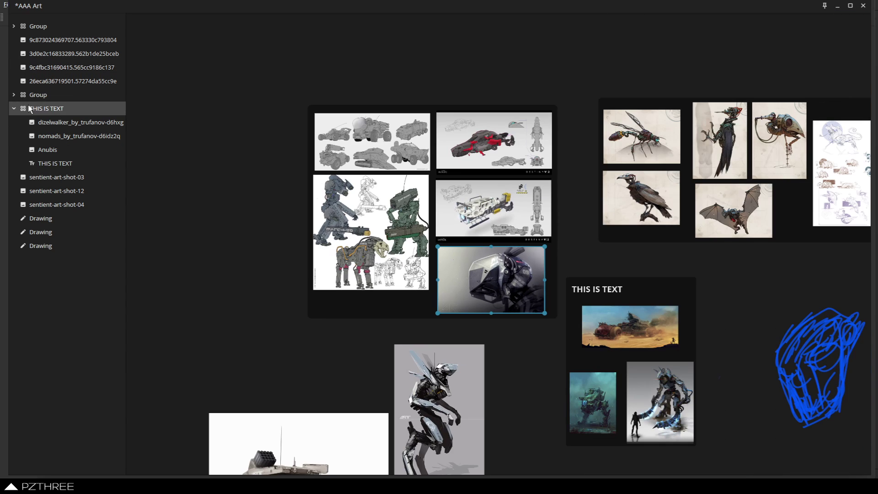
pyautogui.click(14, 95)
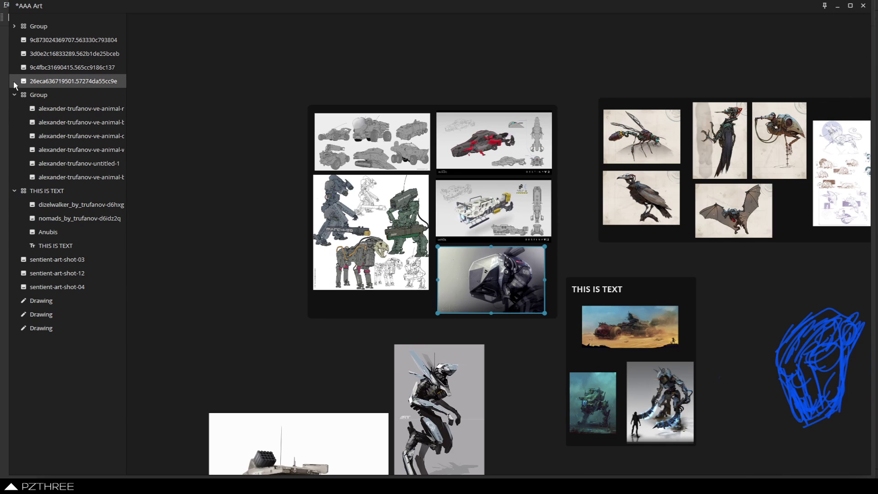
pyautogui.moveTo(486, 295); pyautogui.dragTo(480, 295)
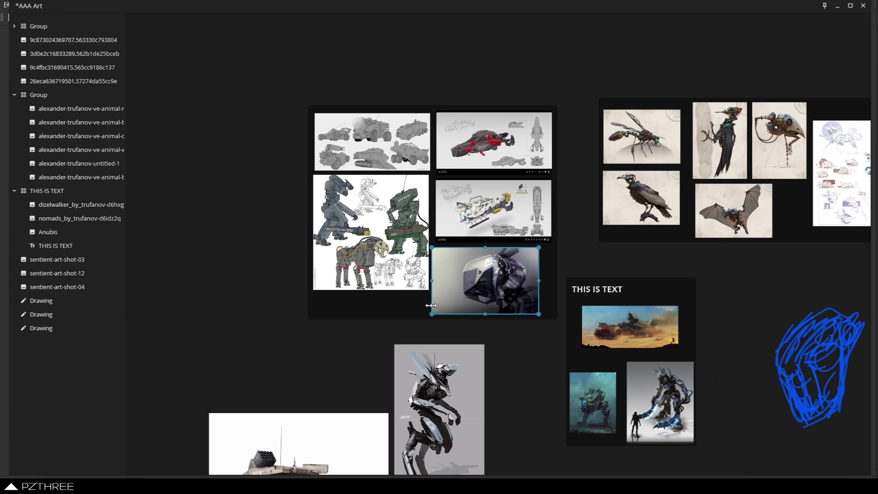
# Pull the helmet image out of the group and place it left of the robot group.
pyautogui.click(390, 270)
pyautogui.click(470, 259)
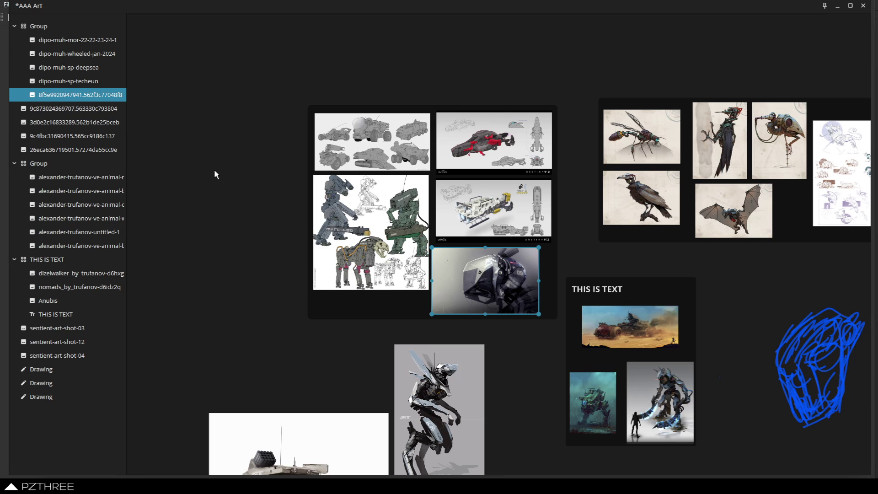
pyautogui.click(371, 261)
pyautogui.click(503, 285)
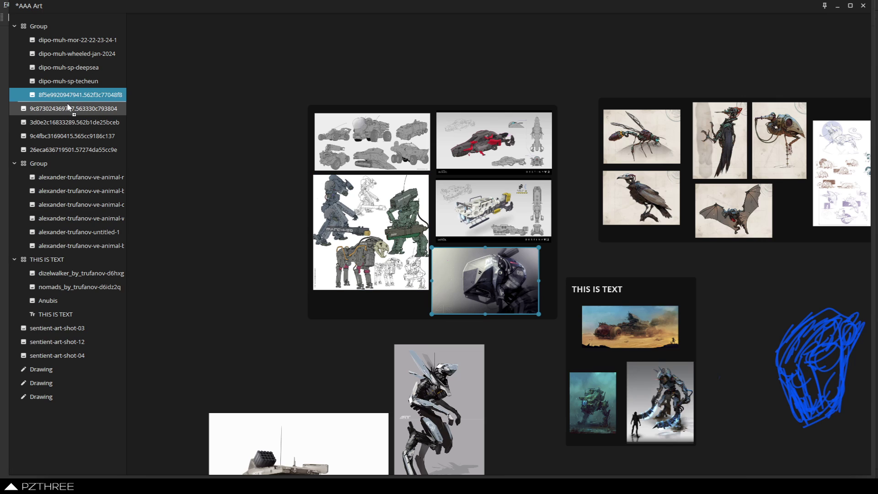
pyautogui.moveTo(69, 97); pyautogui.dragTo(66, 101)
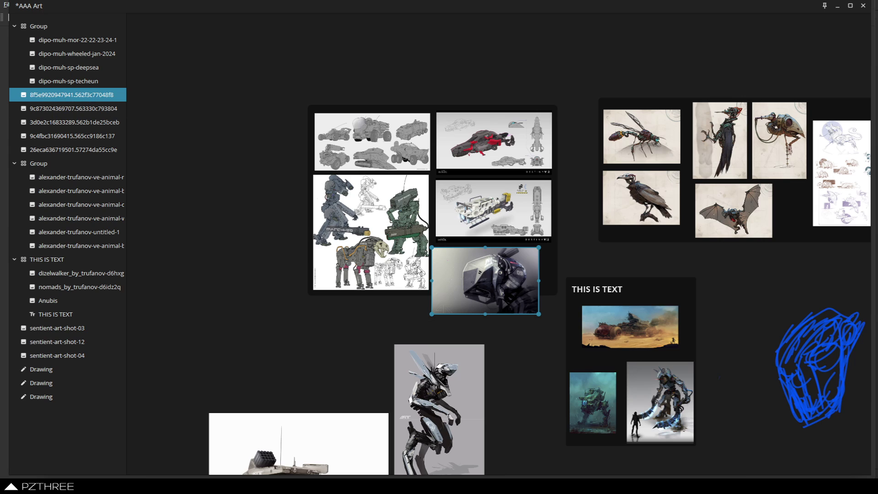
pyautogui.moveTo(483, 290); pyautogui.dragTo(216, 247)
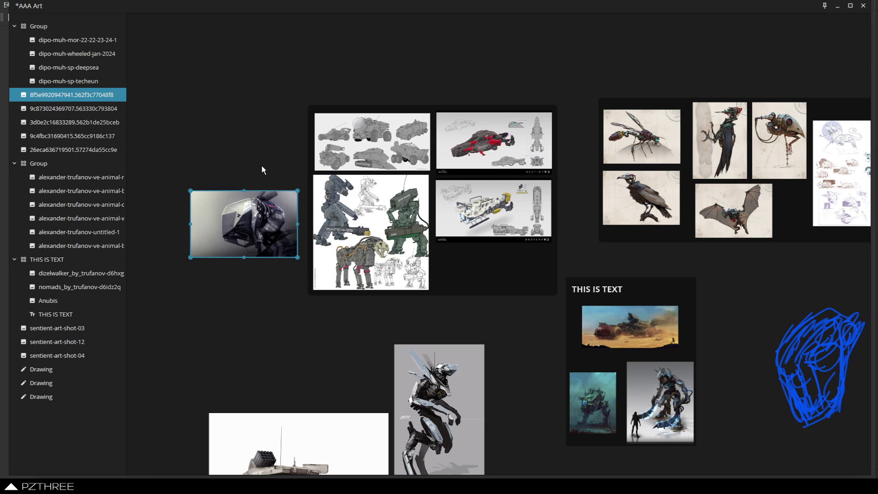
pyautogui.click(243, 124)
pyautogui.moveTo(243, 124); pyautogui.dragTo(322, 169)
# Add a 'NOTES FOR DAYS' note, make it bold at size 26, and move it right and down.
pyautogui.rightClick(350, 143)
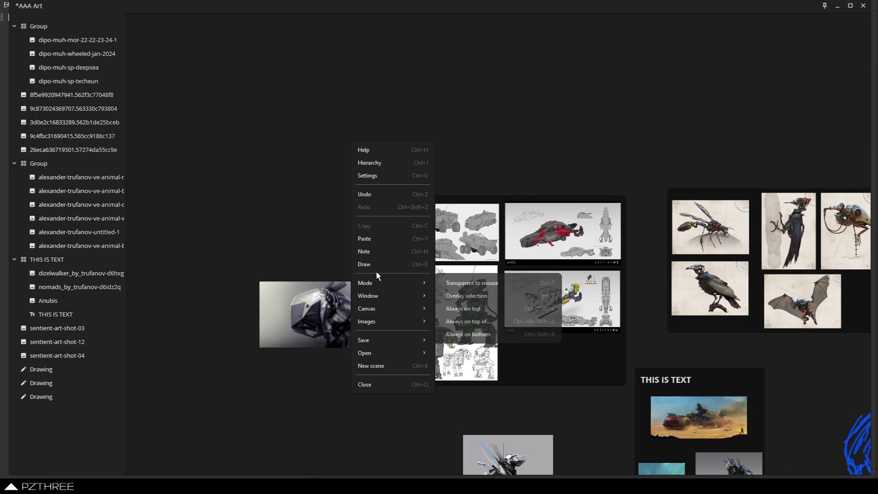
pyautogui.click(382, 252)
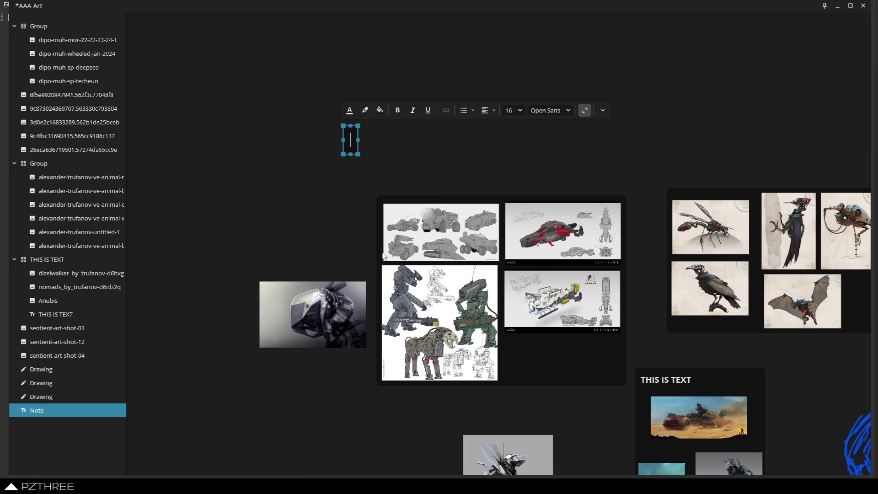
pyautogui.write('N')
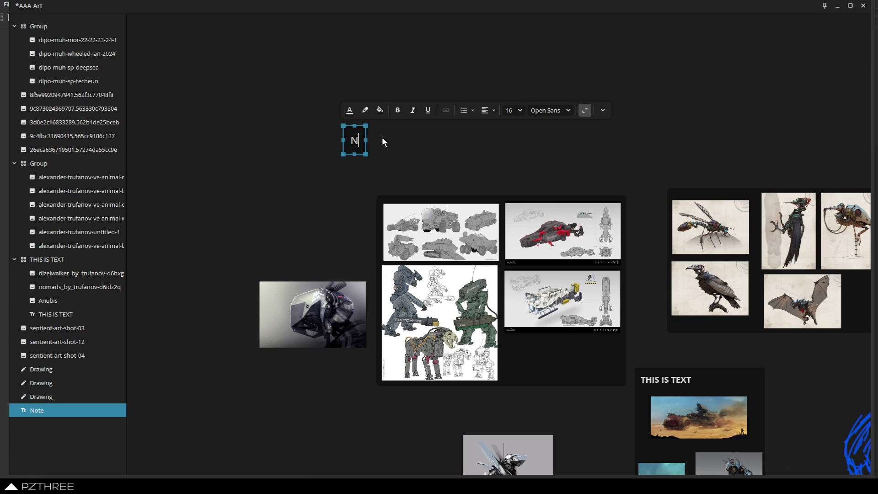
pyautogui.write('OTES FOR D')
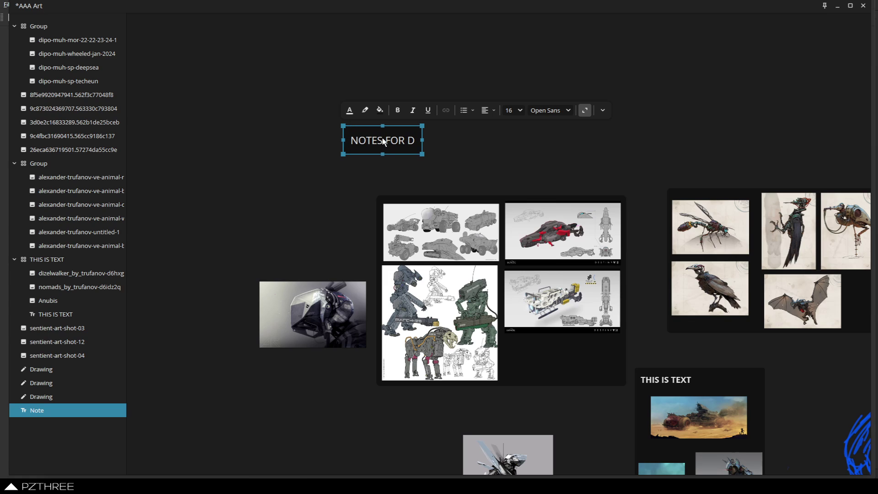
pyautogui.write('AYS')
pyautogui.click(354, 196)
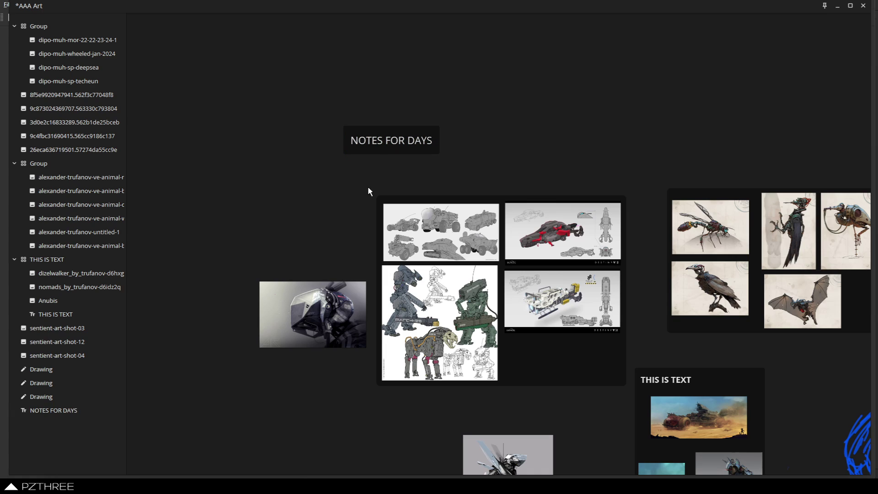
pyautogui.click(386, 139)
pyautogui.click(393, 112)
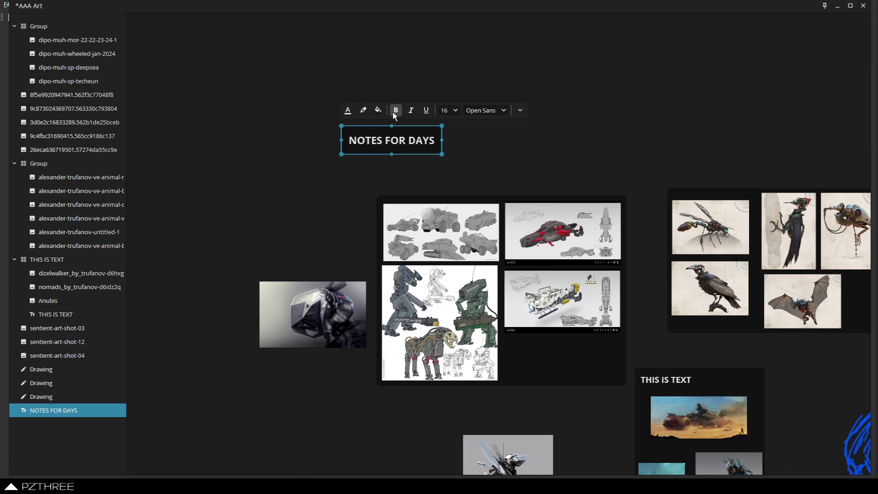
pyautogui.click(457, 110)
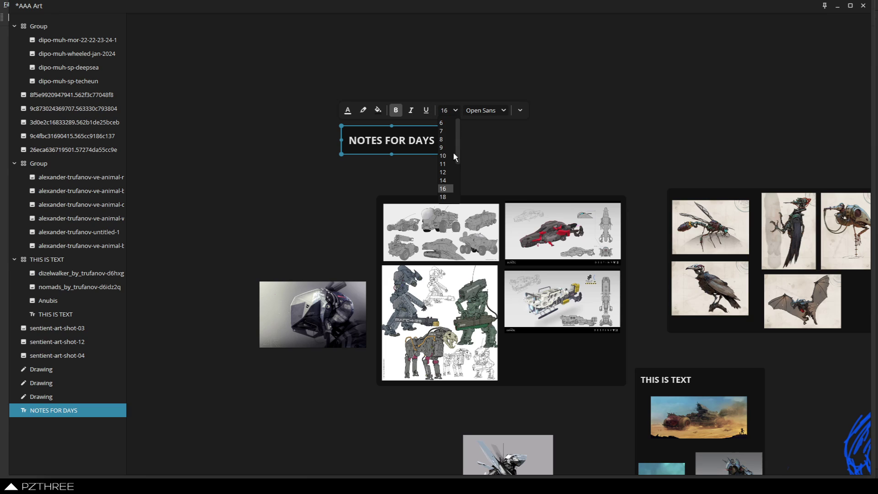
pyautogui.click(446, 183)
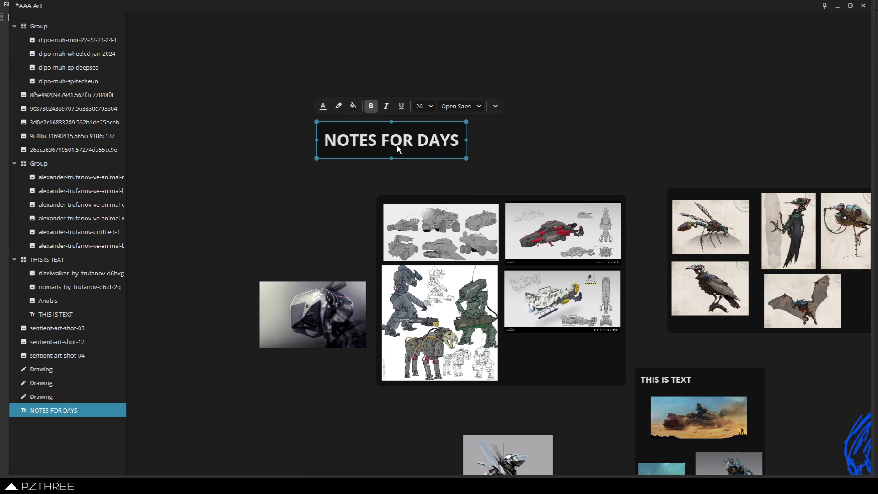
pyautogui.moveTo(402, 142); pyautogui.dragTo(463, 174)
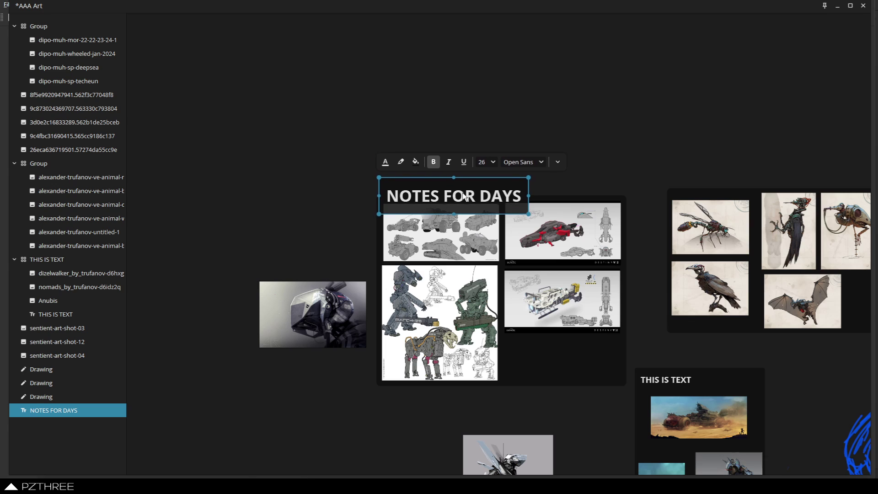
# Drop the note into the robot group and move the helmet image into the NOTES FOR DAYS group.
pyautogui.moveTo(462, 174)
pyautogui.mouseDown()
pyautogui.moveTo(556, 371)
pyautogui.moveTo(472, 160)
pyautogui.moveTo(460, 172)
pyautogui.mouseUp()
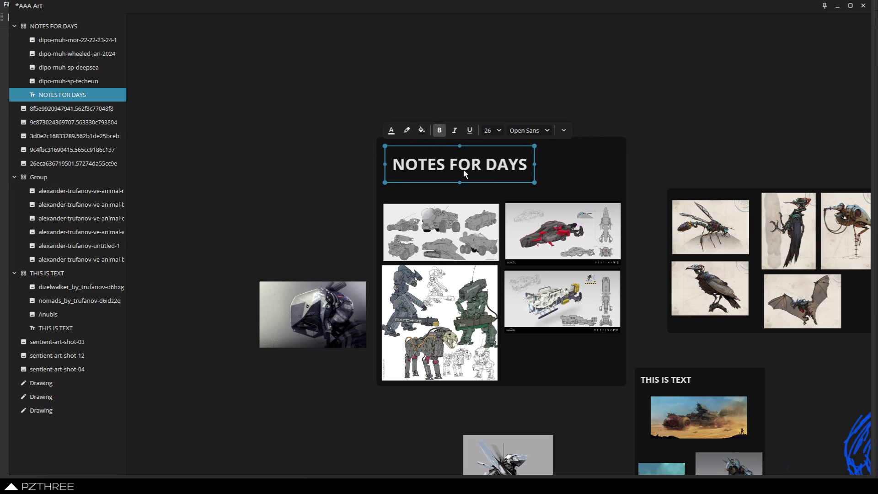
pyautogui.click(357, 165)
pyautogui.moveTo(373, 215); pyautogui.dragTo(269, 210)
pyautogui.scroll(-2, 387, 179)
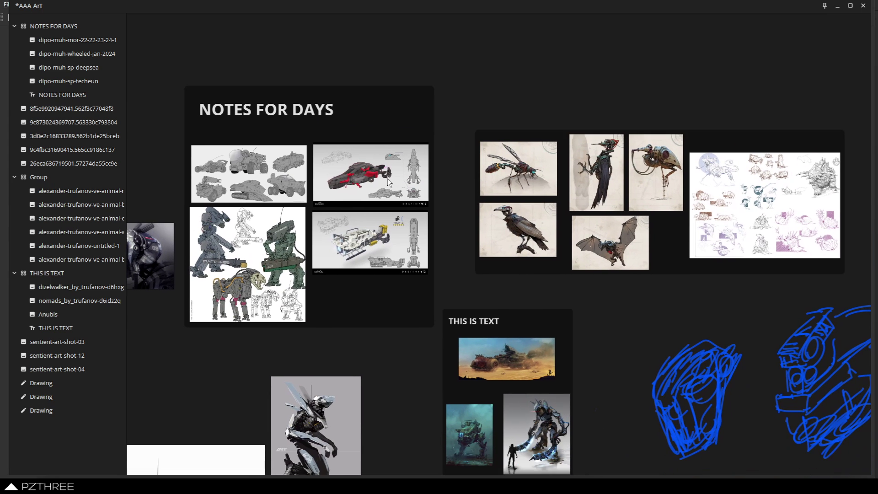
pyautogui.hscroll(-2, 341, 269)
pyautogui.moveTo(170, 253)
pyautogui.mouseDown()
pyautogui.moveTo(458, 320)
pyautogui.moveTo(436, 311)
pyautogui.mouseUp()
pyautogui.scroll(-4, 454, 288)
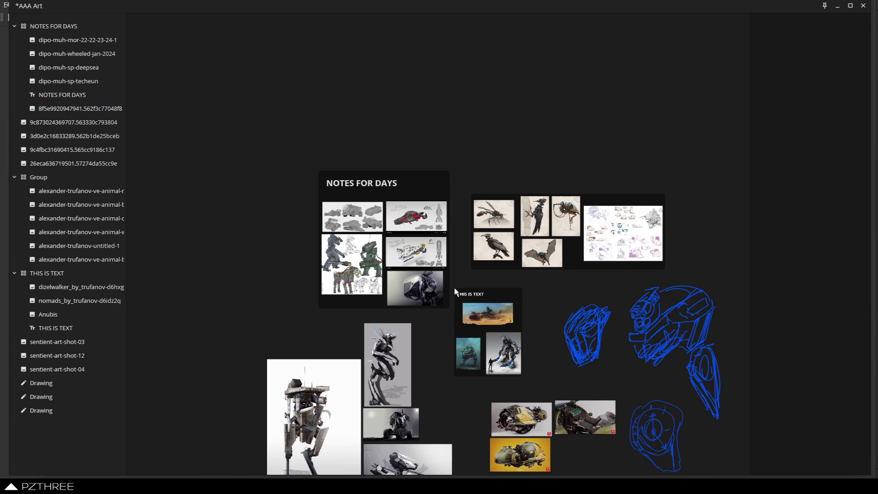
pyautogui.scroll(2, 435, 327)
pyautogui.scroll(2, 374, 323)
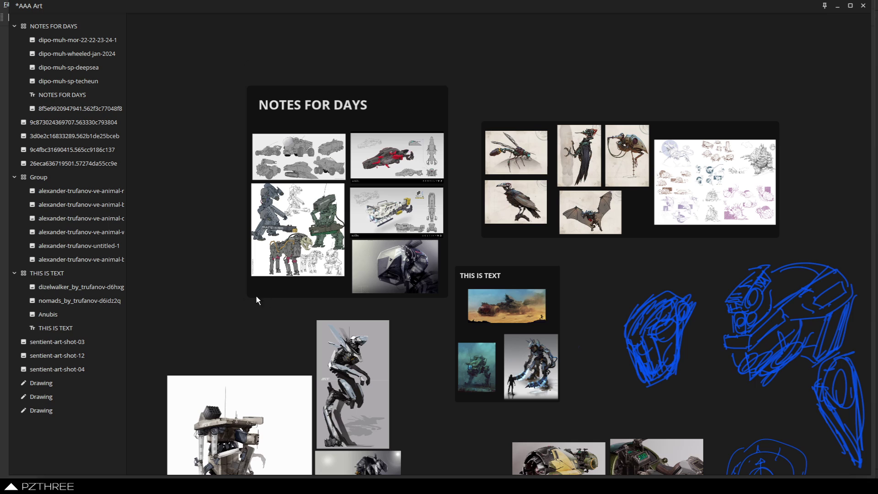
# Scale the NOTES FOR DAYS group to about half size and reposition it.
pyautogui.click(328, 294)
pyautogui.moveTo(304, 297)
pyautogui.mouseDown()
pyautogui.moveTo(266, 276)
pyautogui.moveTo(219, 274)
pyautogui.mouseUp()
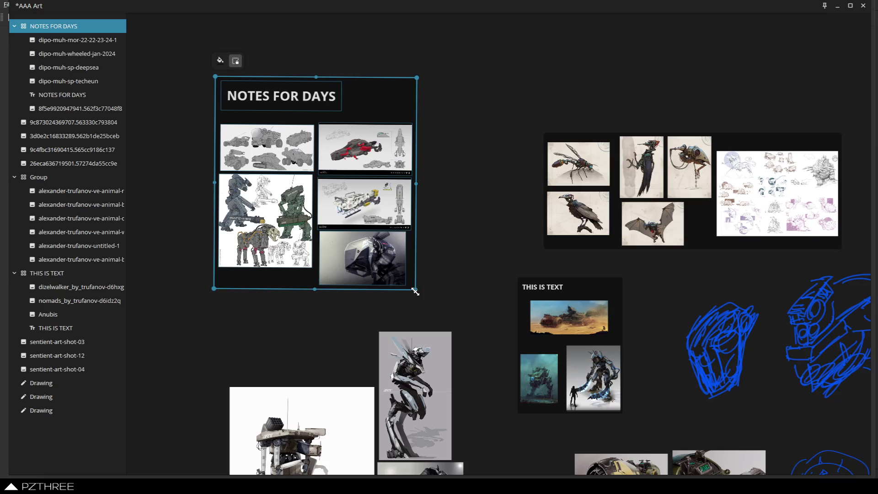
pyautogui.moveTo(417, 289)
pyautogui.mouseDown()
pyautogui.moveTo(657, 420)
pyautogui.moveTo(710, 434)
pyautogui.mouseUp()
pyautogui.moveTo(518, 143); pyautogui.dragTo(406, 3)
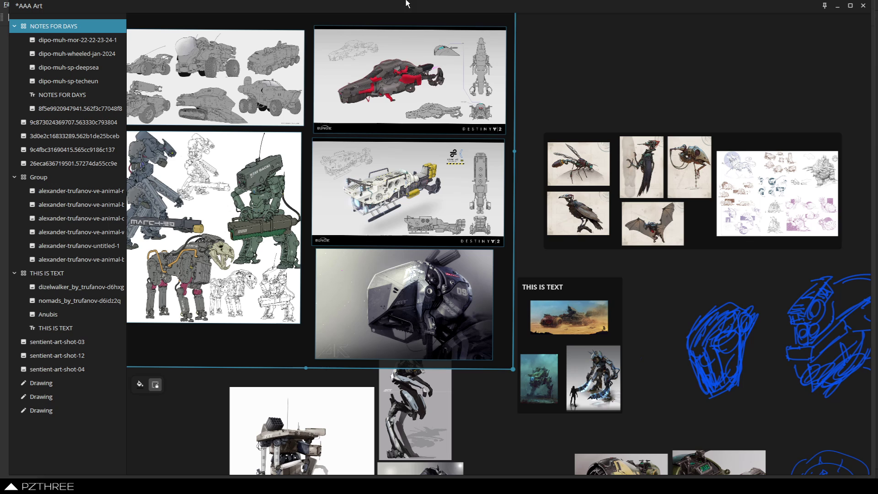
pyautogui.scroll(-3, 439, 151)
pyautogui.scroll(-1, 466, 172)
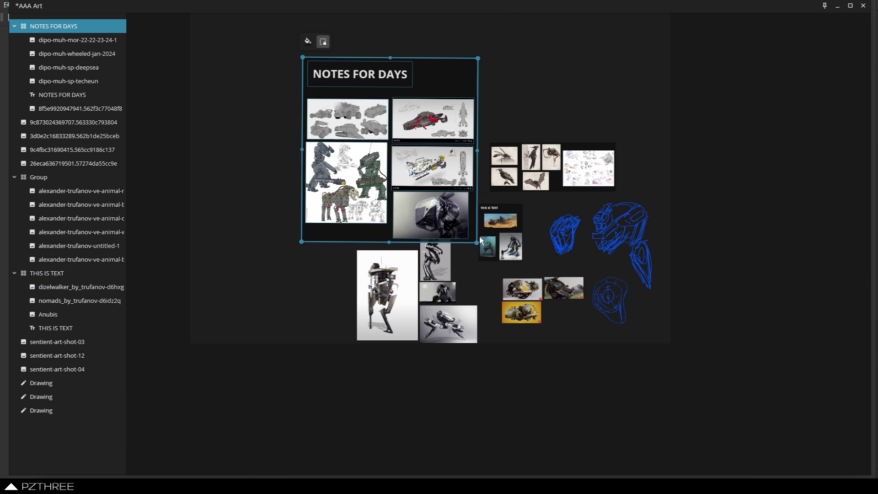
pyautogui.moveTo(477, 241)
pyautogui.mouseDown()
pyautogui.moveTo(414, 155)
pyautogui.moveTo(387, 146)
pyautogui.mouseUp()
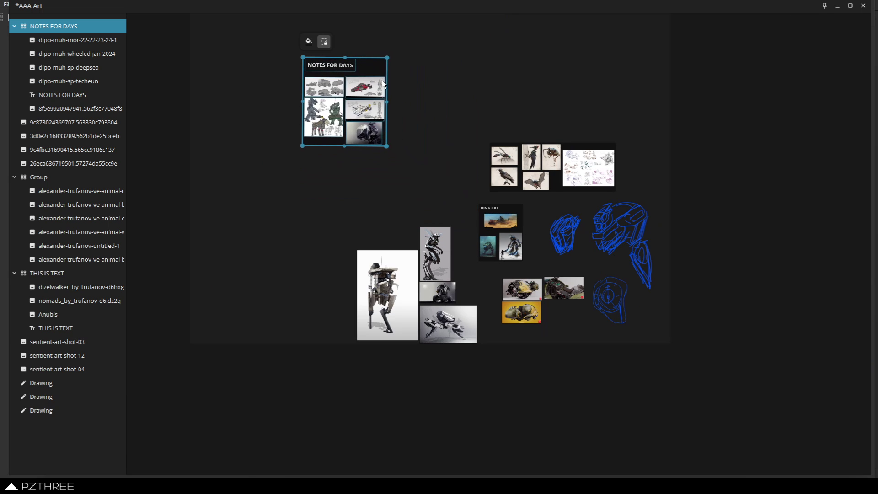
pyautogui.moveTo(373, 65); pyautogui.dragTo(421, 108)
pyautogui.scroll(3, 473, 160)
pyautogui.click(497, 248)
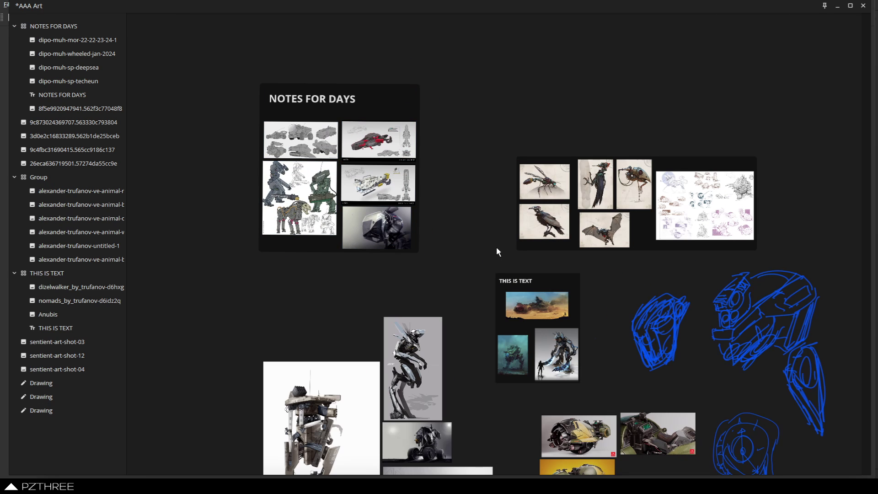
pyautogui.moveTo(469, 254); pyautogui.dragTo(456, 231)
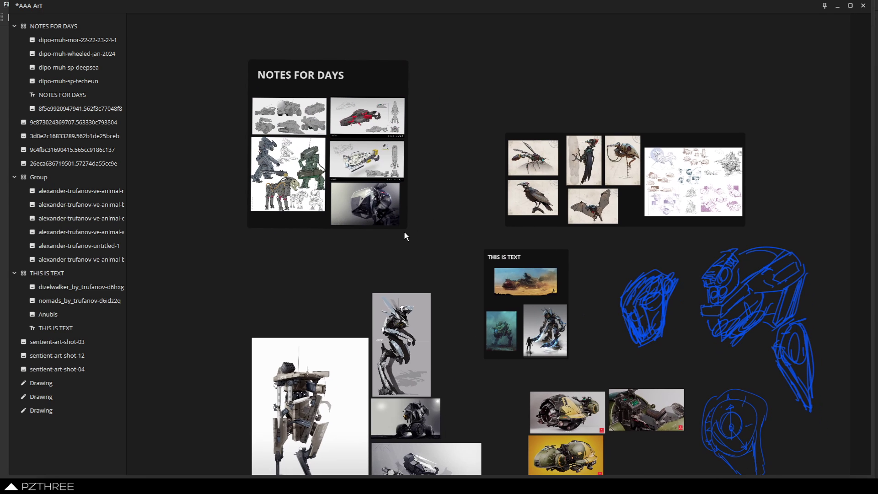
# Turn off the Hierarchy panel from the canvas menu and pan around the creature board.
pyautogui.rightClick(235, 260)
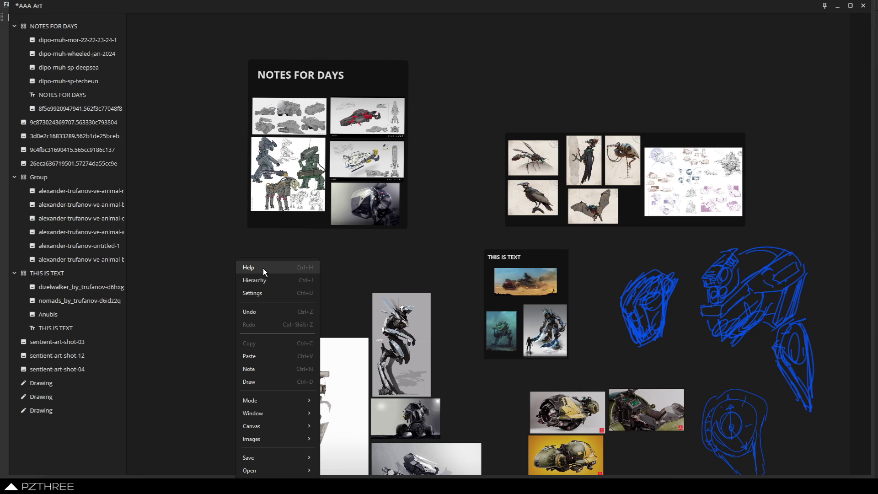
pyautogui.click(269, 278)
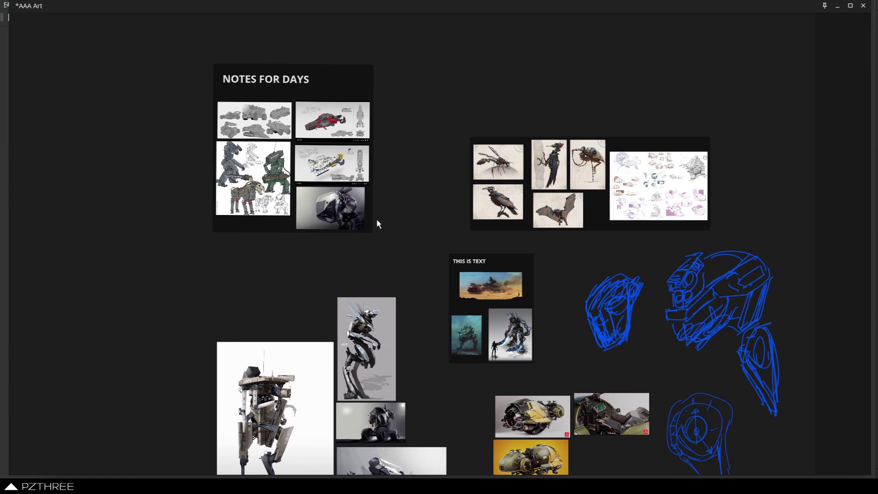
pyautogui.scroll(3, 377, 224)
pyautogui.moveTo(412, 242); pyautogui.dragTo(345, 256)
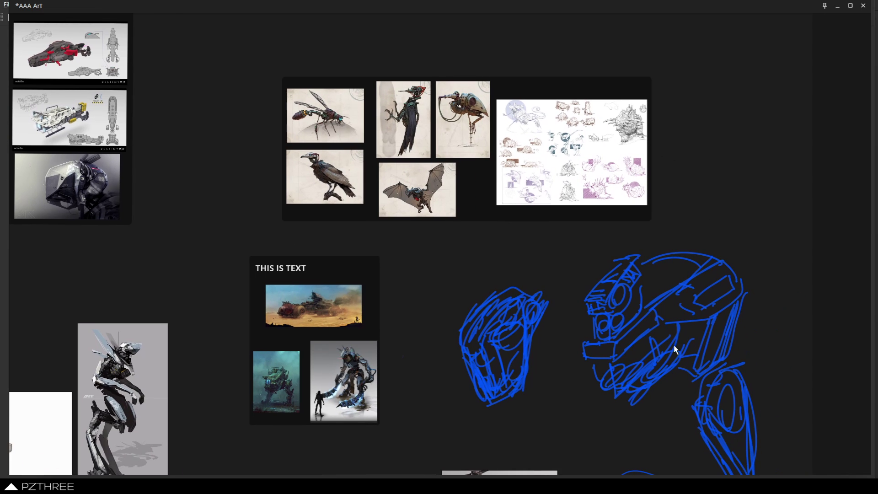
pyautogui.scroll(2, 370, 235)
pyautogui.hscroll(-4, 370, 236)
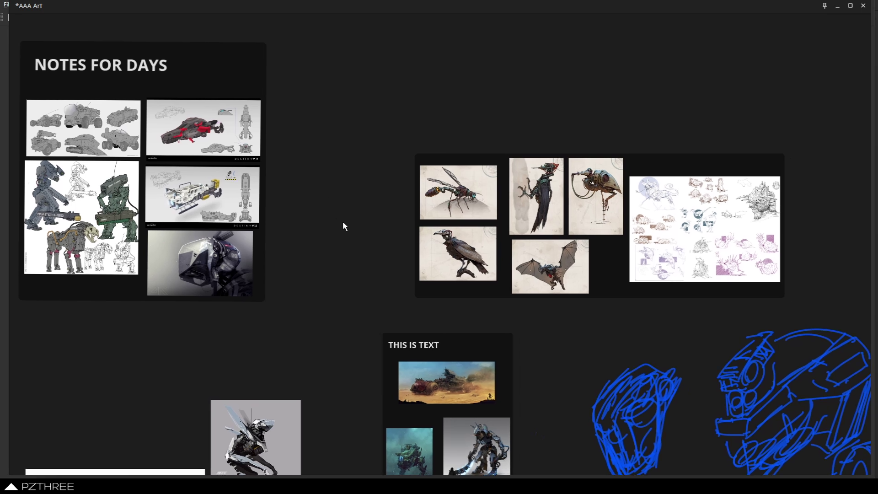
pyautogui.moveTo(336, 236); pyautogui.dragTo(431, 246)
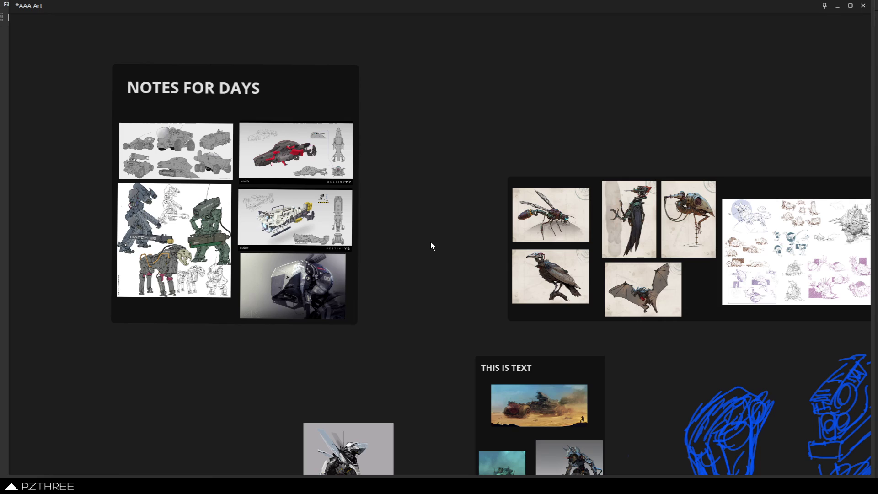